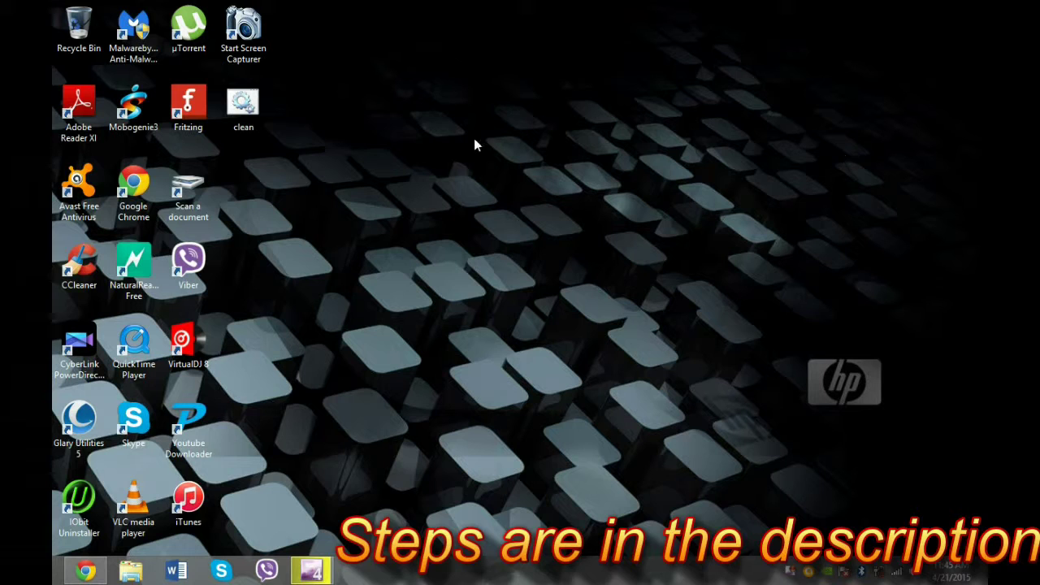
Step: Refresh the desktop, switch to Chrome and replace the open YouTube tab with the Google homepage
{"action": "right_click", "coordinate": [533, 133]}
{"action": "left_click", "coordinate": [551, 171]}
{"action": "left_click", "coordinate": [85, 571]}
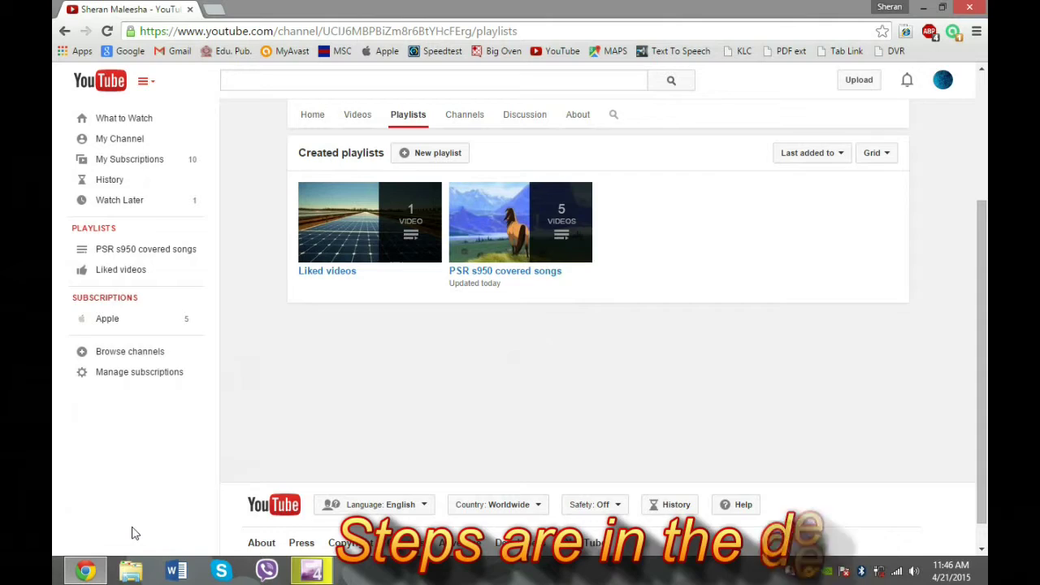
{"action": "left_click", "coordinate": [214, 9]}
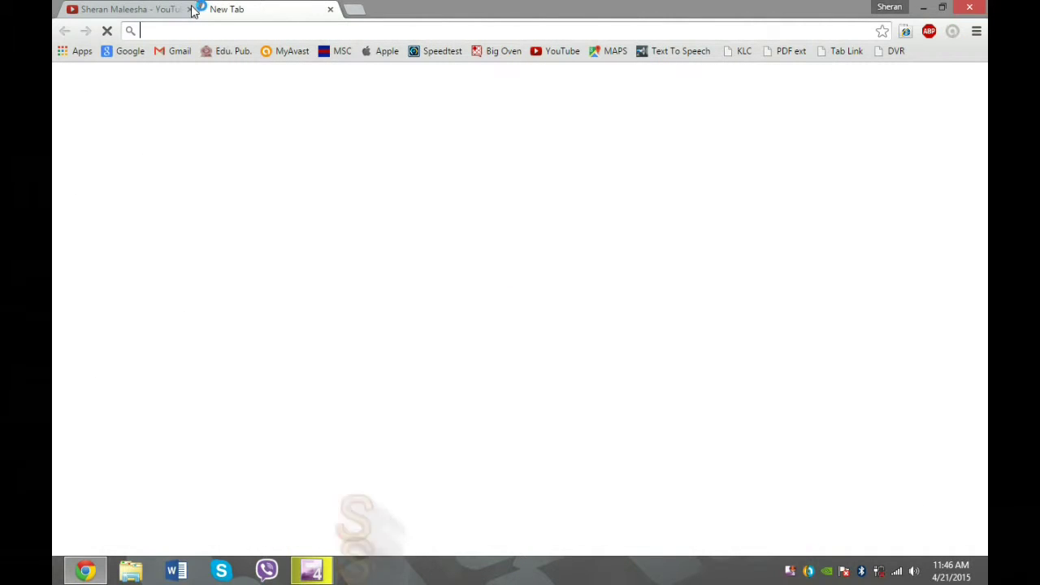
{"action": "left_click", "coordinate": [191, 10]}
{"action": "left_click", "coordinate": [126, 52]}
Step: Search Google for "glary utilities" and open the official Glarysoft website from the results
{"action": "type", "text": "glar"}
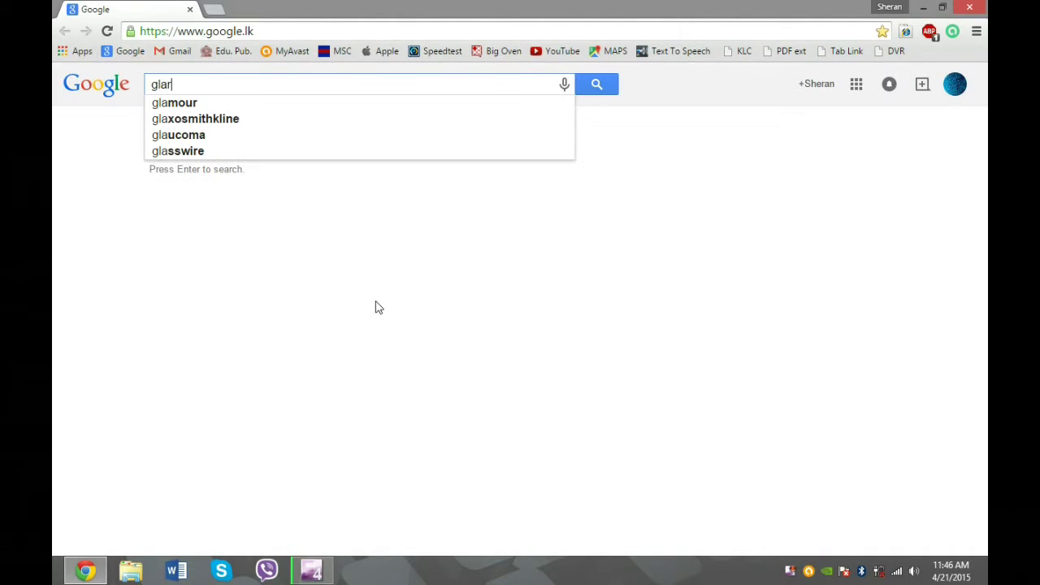
{"action": "key", "text": "Down"}
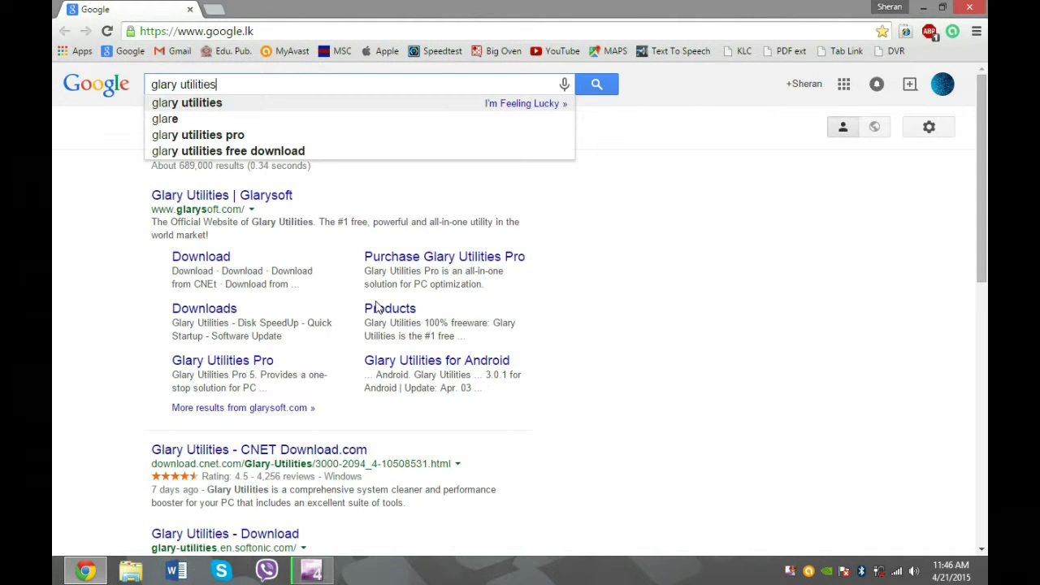
{"action": "key", "text": "Return"}
{"action": "left_click", "coordinate": [259, 198]}
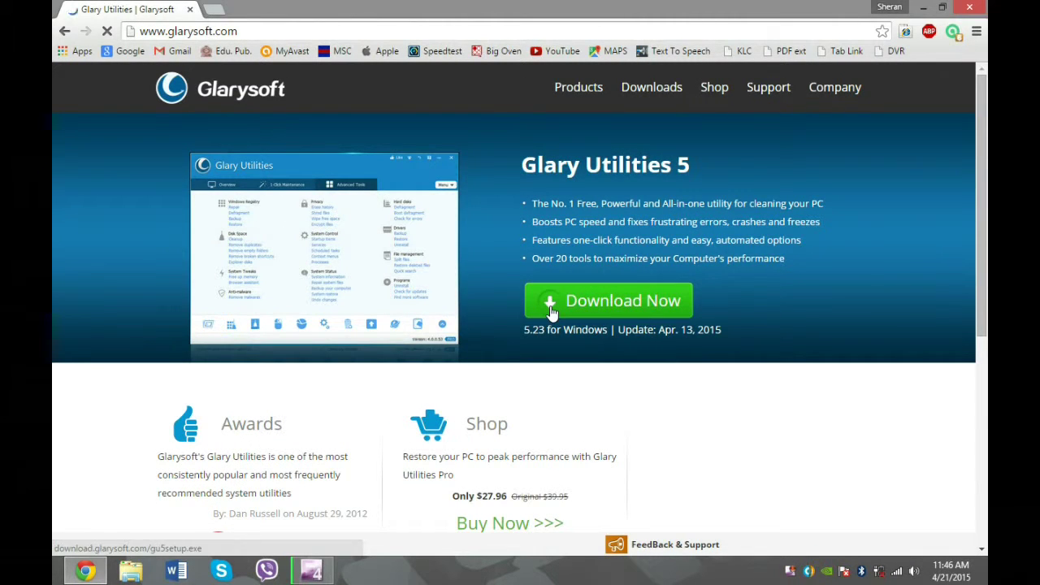
Step: Download the Glary Utilities 5 installer in a new tab and save it as gu5setup in the Downloads folder
{"action": "right_click", "coordinate": [551, 309]}
{"action": "left_click", "coordinate": [592, 318]}
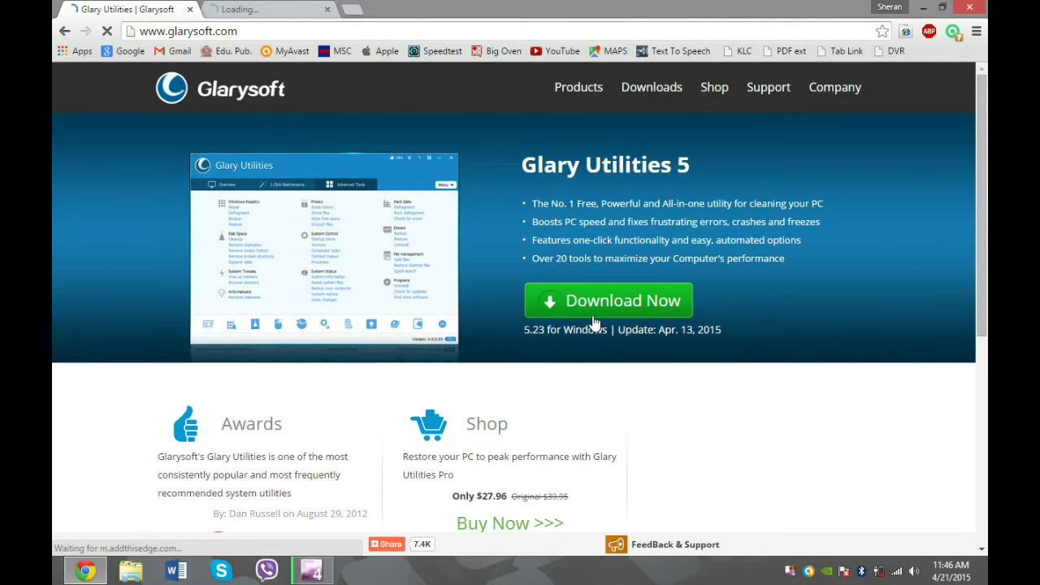
{"action": "left_click", "coordinate": [258, 13]}
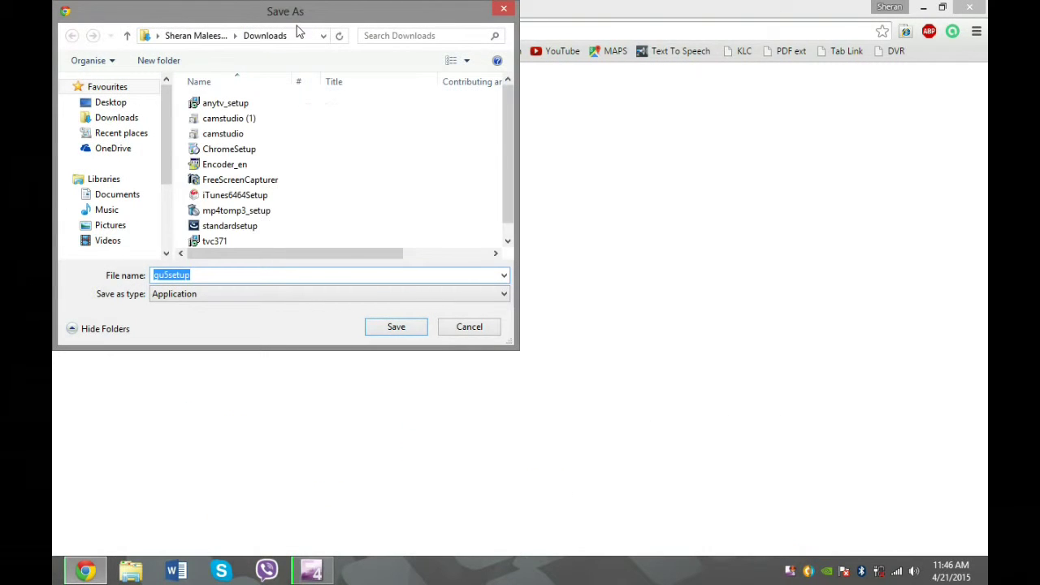
{"action": "left_click", "coordinate": [396, 327]}
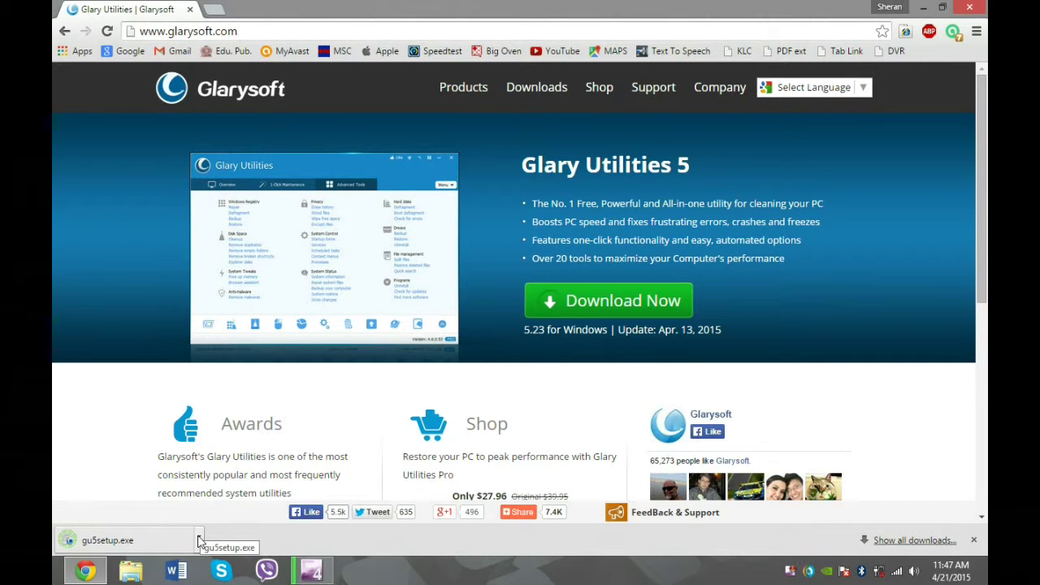
Step: Run gu5setup.exe, accept the license agreement and default destination folder, and proceed to the additional tasks page
{"action": "left_click", "coordinate": [122, 539]}
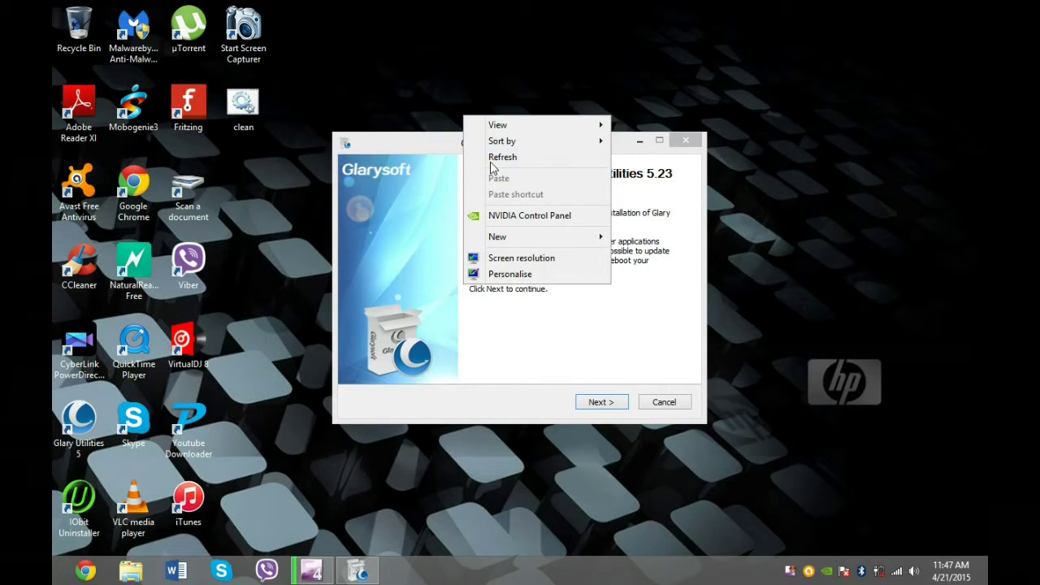
{"action": "key", "text": "Escape"}
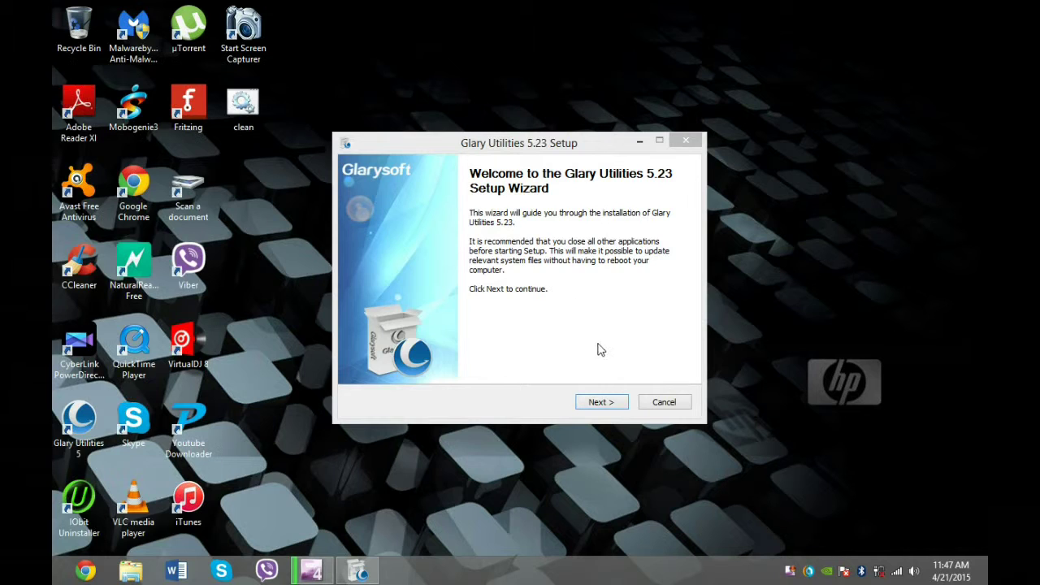
{"action": "left_click", "coordinate": [601, 404]}
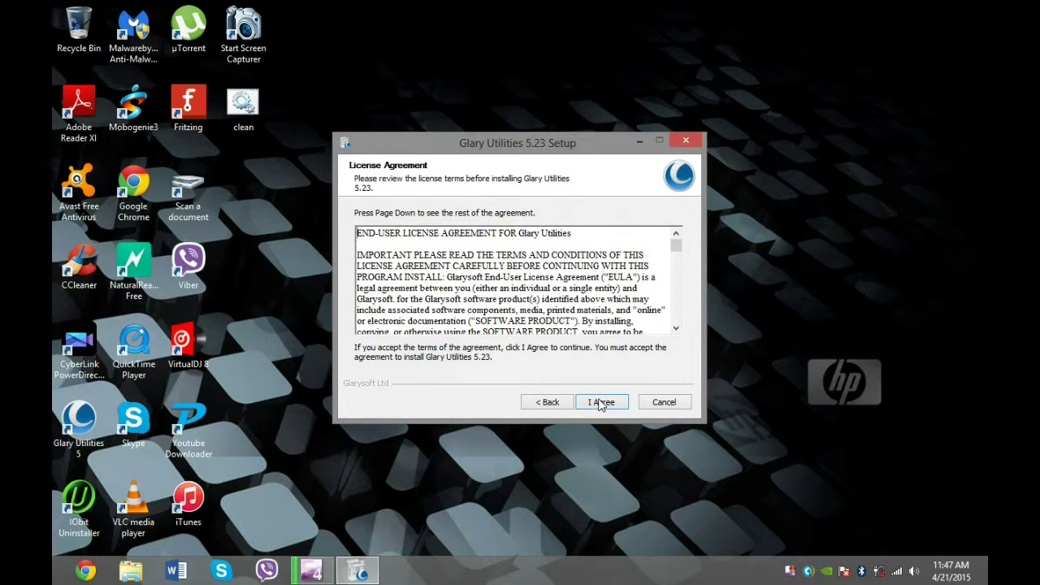
{"action": "left_click", "coordinate": [601, 403]}
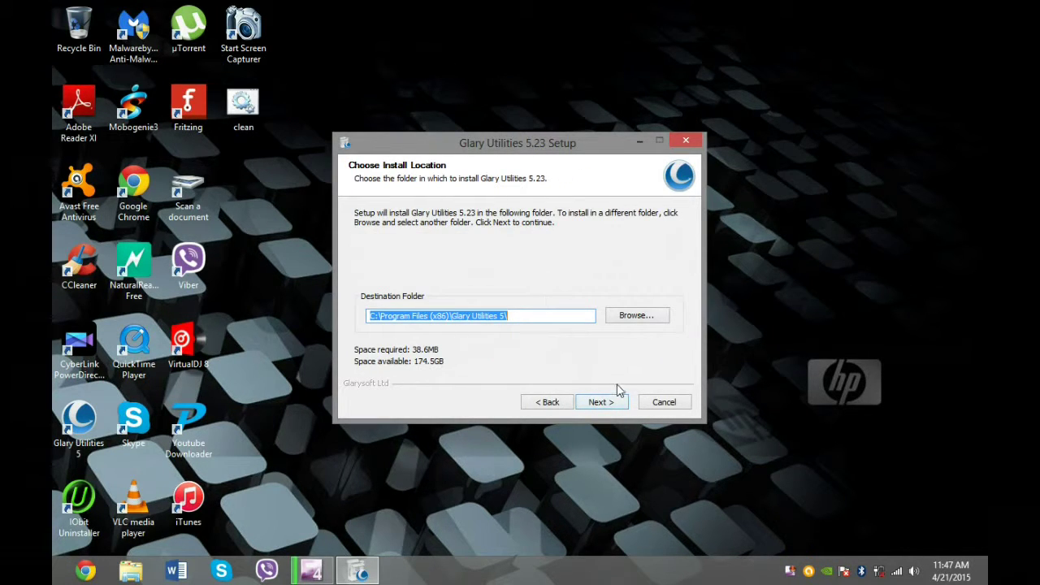
{"action": "left_click", "coordinate": [601, 404]}
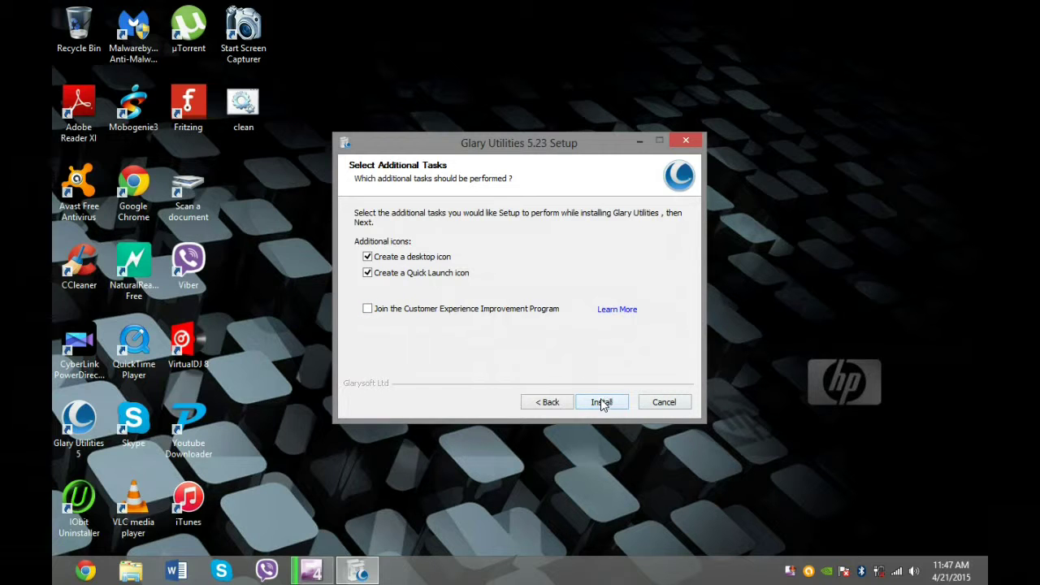
Step: Quit the Glary Utilities 5.23 setup without installing and refresh the desktop
{"action": "key", "text": "Escape"}
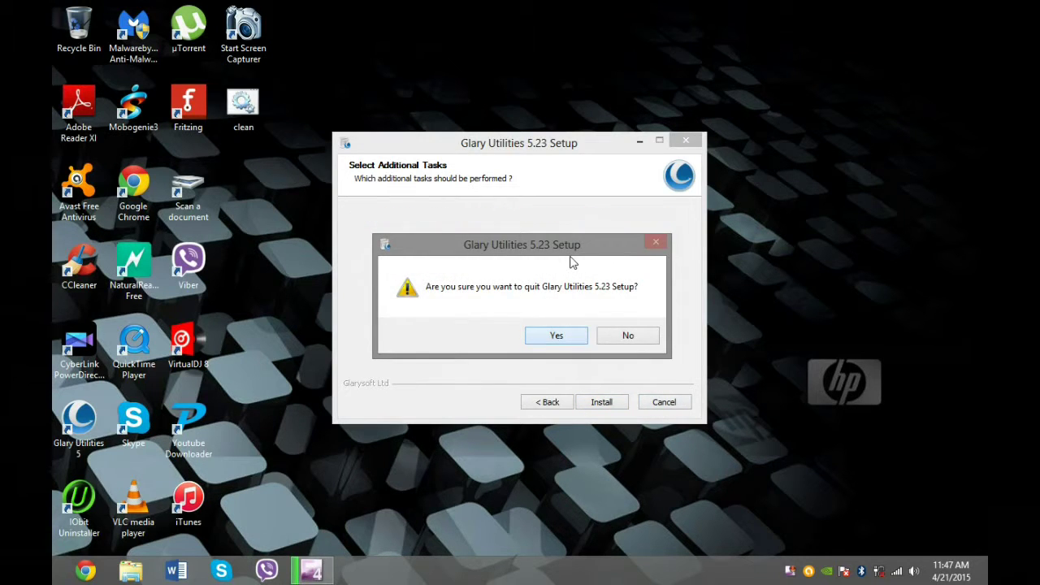
{"action": "key", "text": "Return"}
{"action": "right_click", "coordinate": [567, 199]}
{"action": "left_click", "coordinate": [581, 234]}
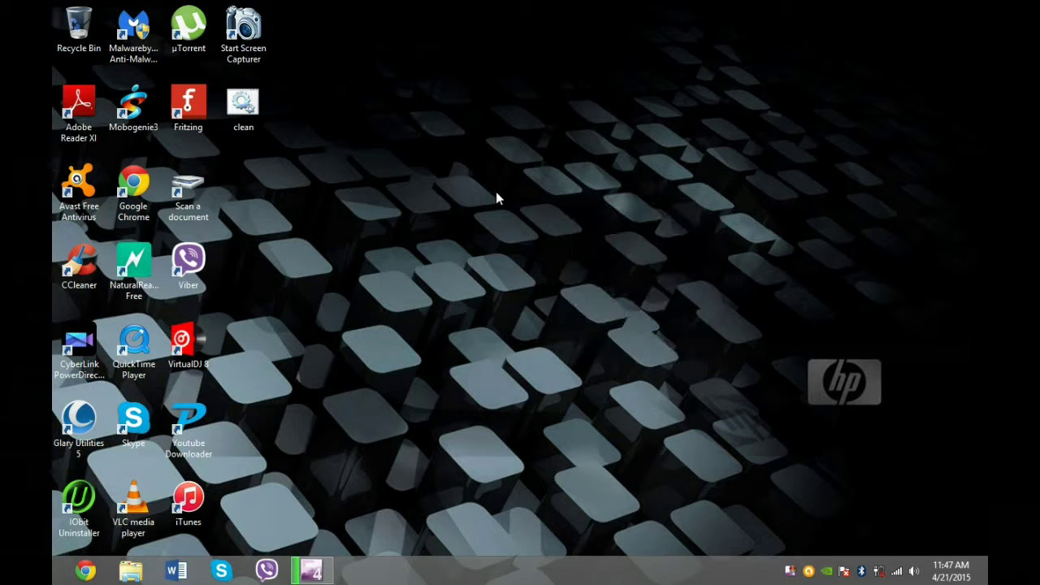
Step: Move the Glary Utilities 5 shortcut to an empty area of the desktop and refresh the desktop
{"action": "left_click_drag", "start_coordinate": [96, 449], "coordinate": [593, 214]}
{"action": "right_click", "coordinate": [645, 222]}
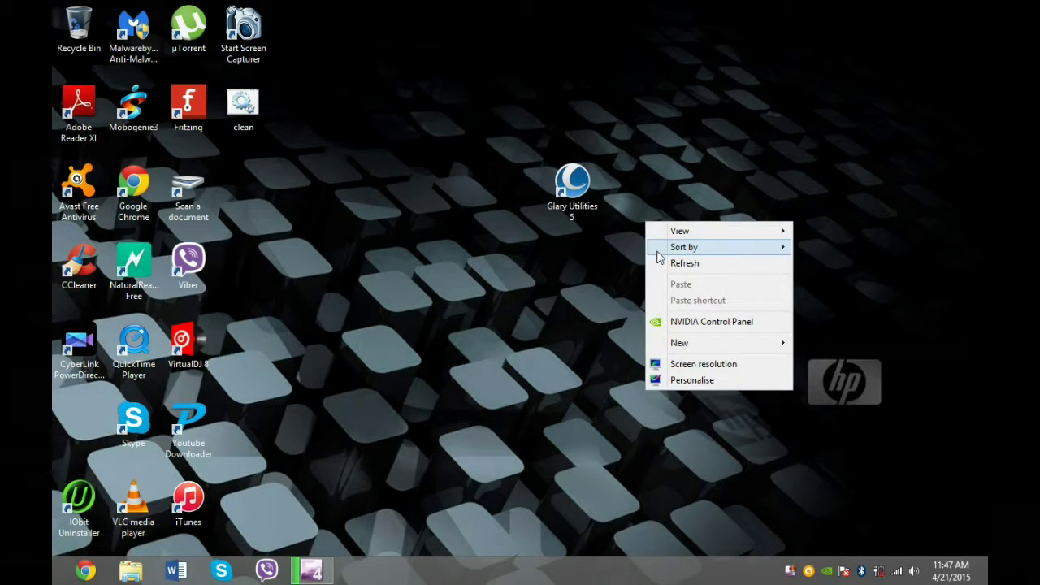
{"action": "left_click", "coordinate": [665, 262]}
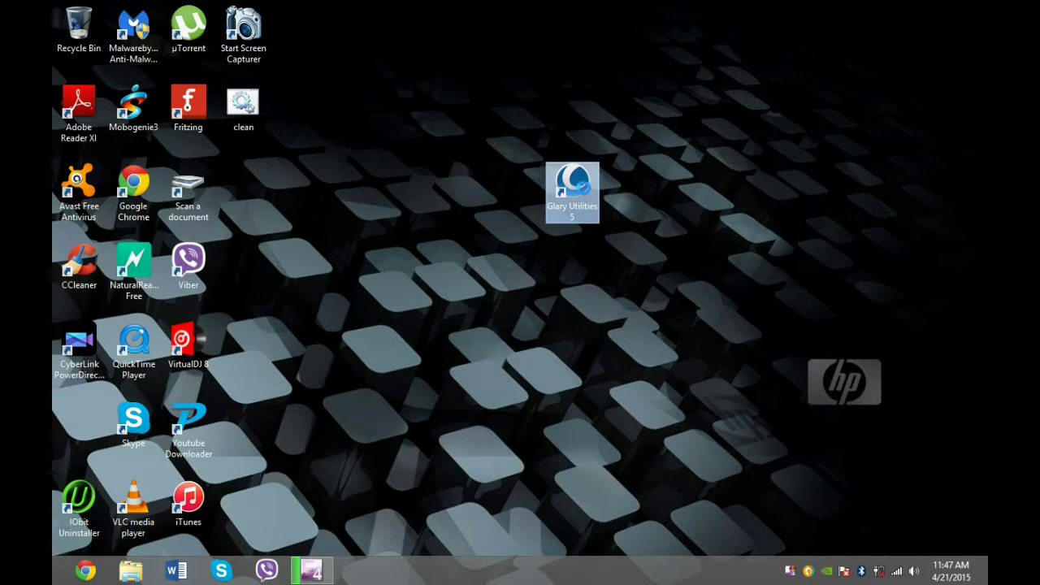
Step: Launch Glary Utilities 5 and start a 1-Click Maintenance scan for issues with all seven checks enabled
{"action": "right_click", "coordinate": [584, 188]}
{"action": "left_click", "coordinate": [613, 197]}
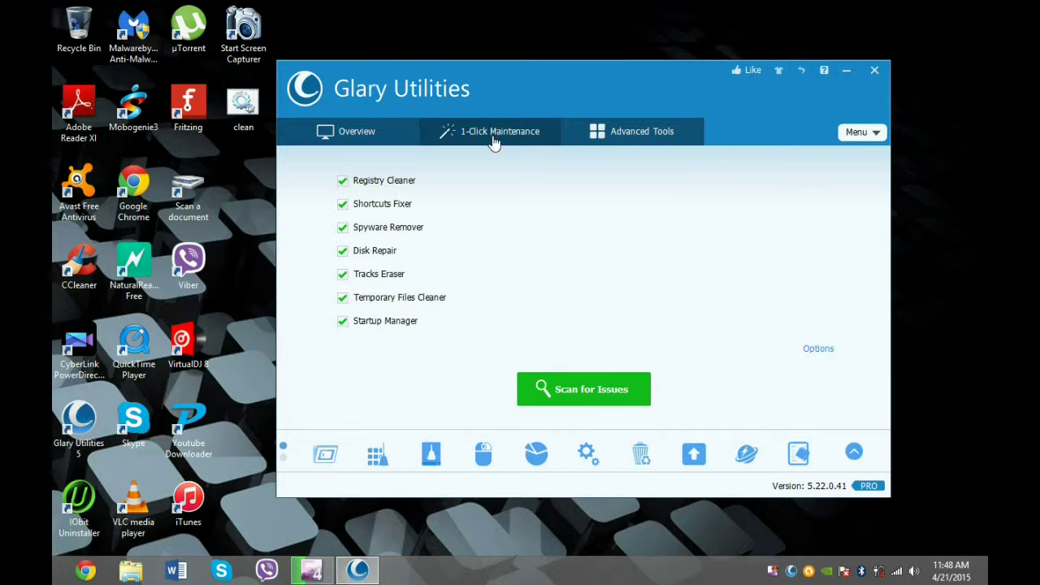
{"action": "left_click", "coordinate": [568, 391]}
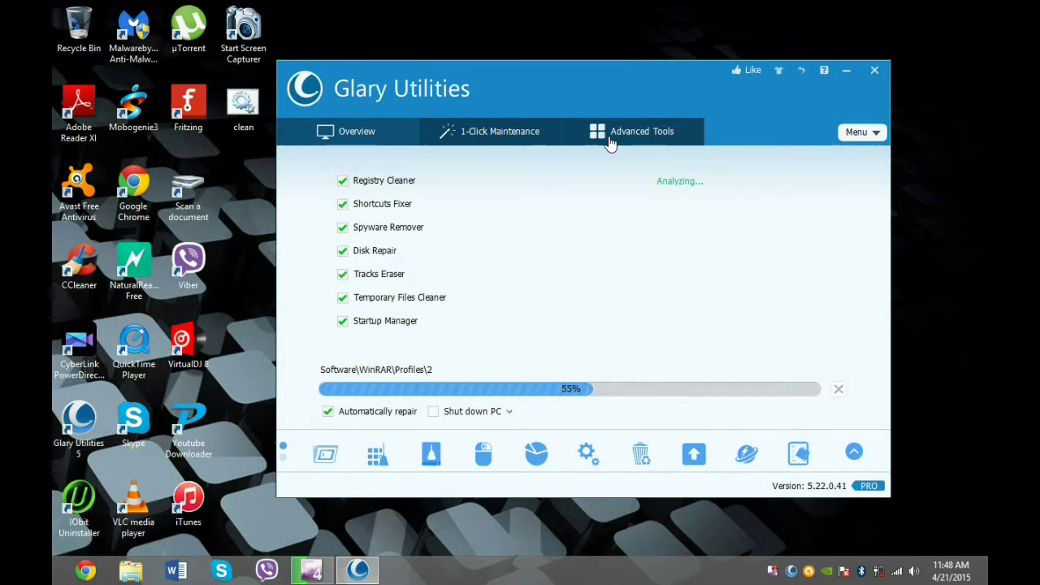
Step: Run Disk CleanUp from the Clean Up & Repair tools, start cleaning the found files and minimise its window
{"action": "left_click", "coordinate": [610, 143]}
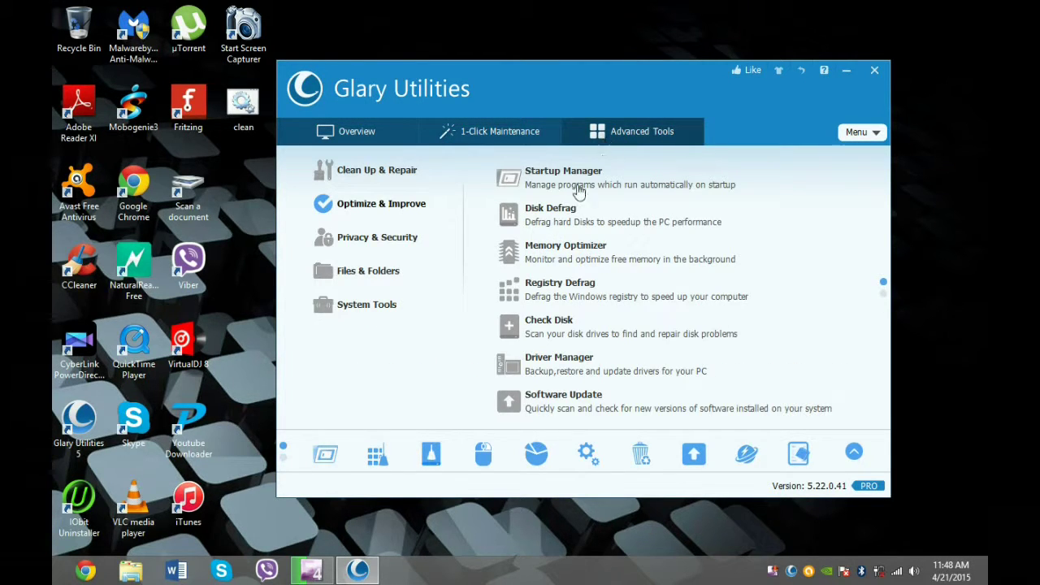
{"action": "left_click", "coordinate": [392, 176]}
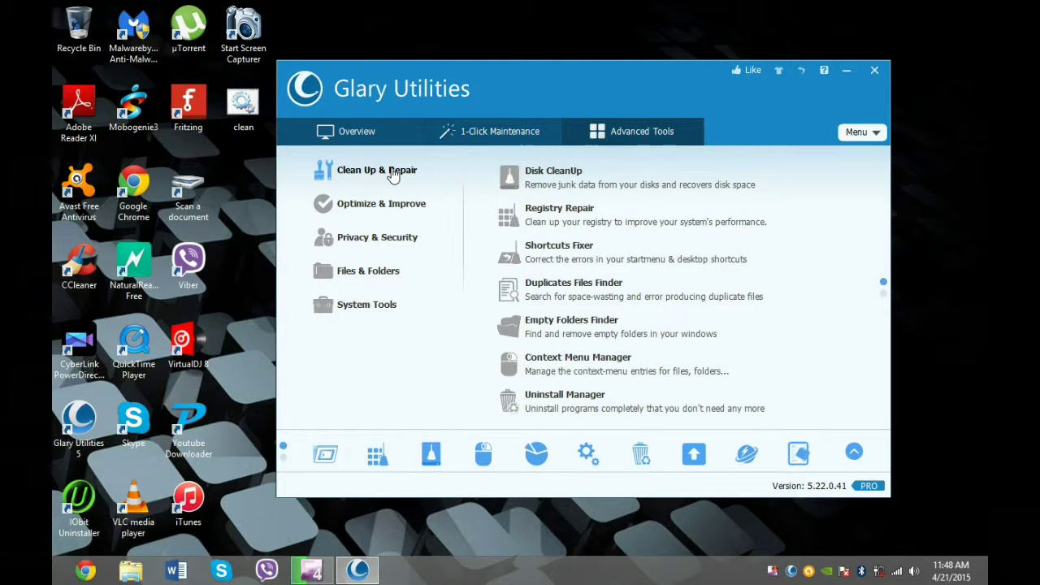
{"action": "left_click", "coordinate": [556, 170]}
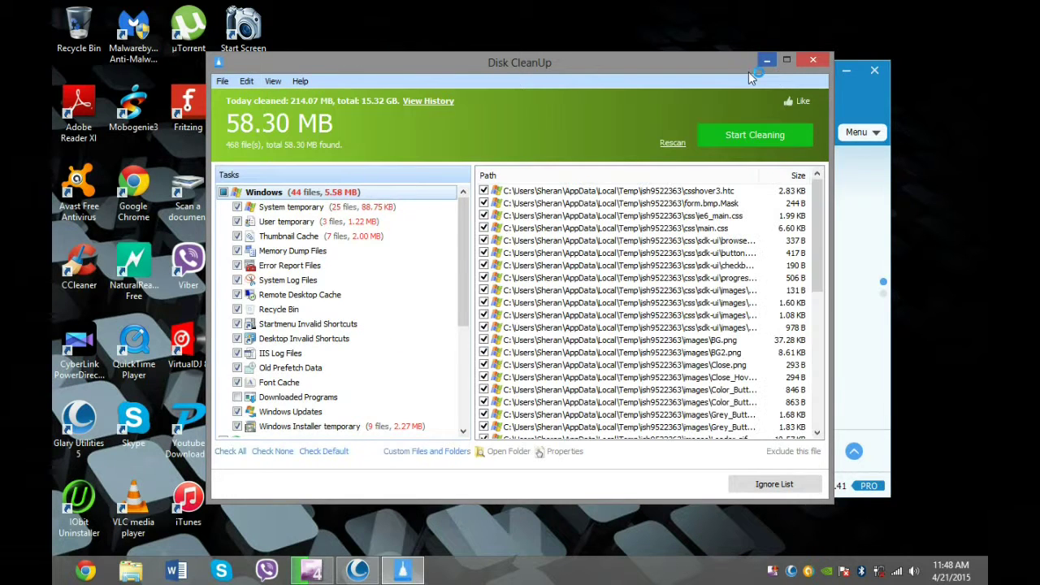
{"action": "left_click", "coordinate": [736, 136]}
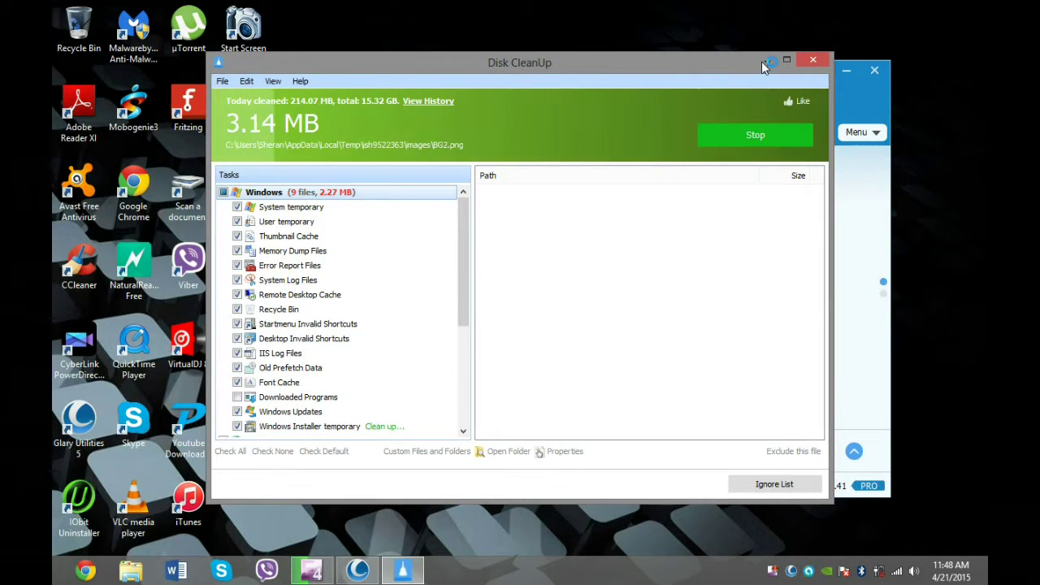
{"action": "left_click", "coordinate": [764, 61]}
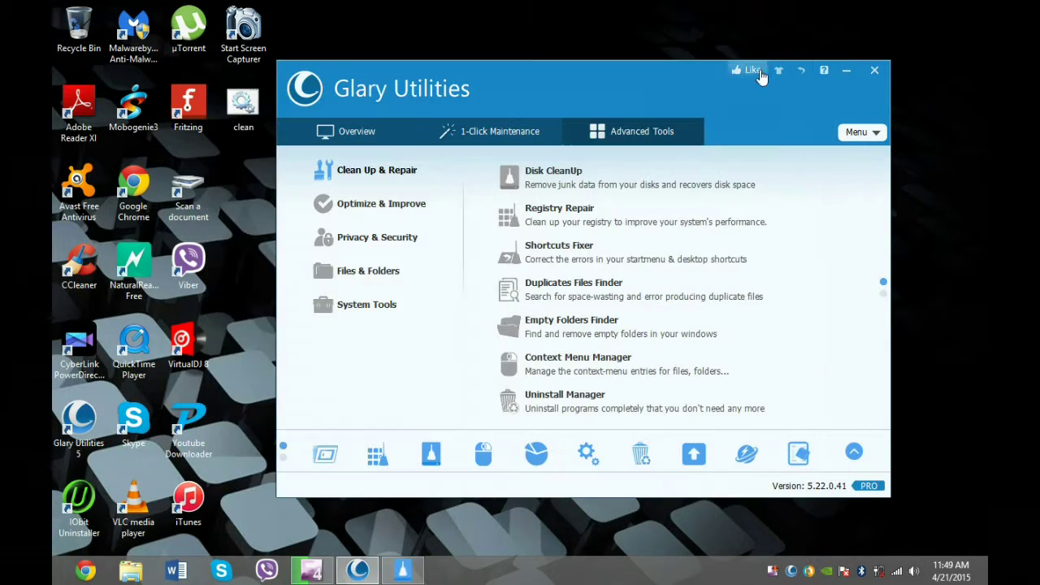
Step: Start a Registry Repair scan and minimise its window while it runs
{"action": "left_click", "coordinate": [553, 209]}
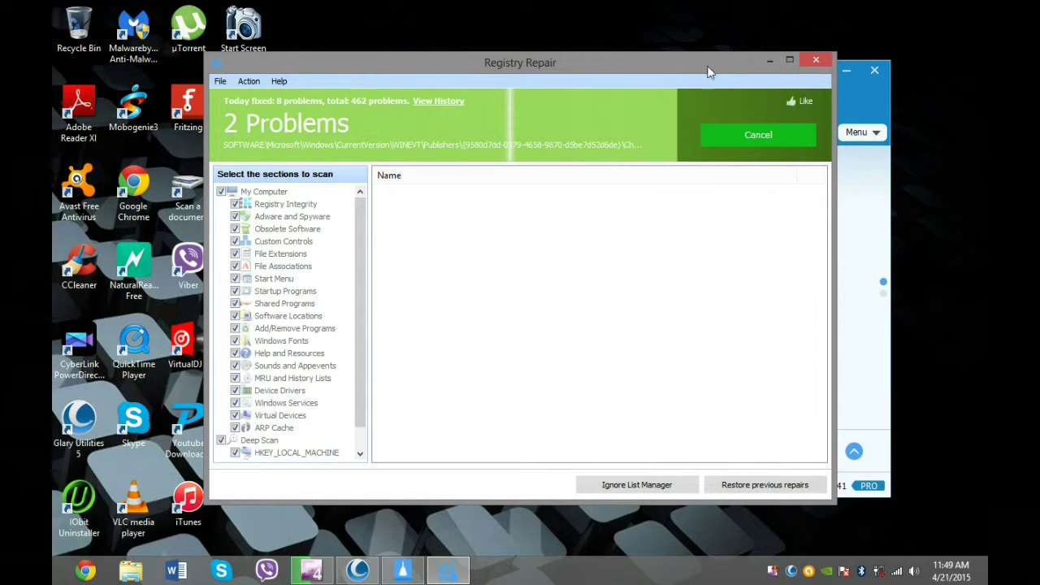
{"action": "left_click", "coordinate": [767, 60]}
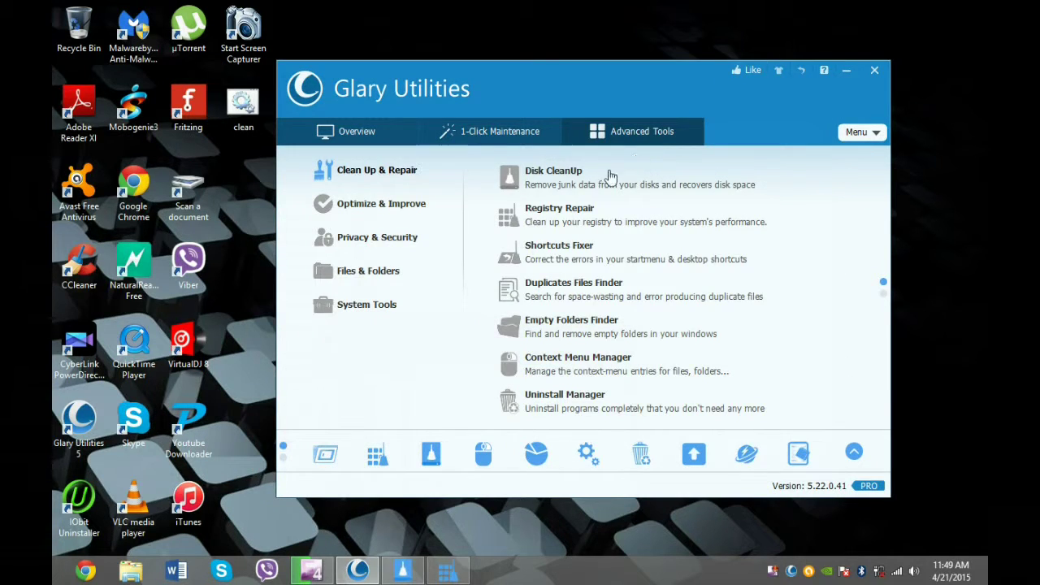
Step: Open Disk Defrag from the Optimize & Improve tools, start analyzing Local Disk (C:) and return to the main window
{"action": "left_click", "coordinate": [430, 207]}
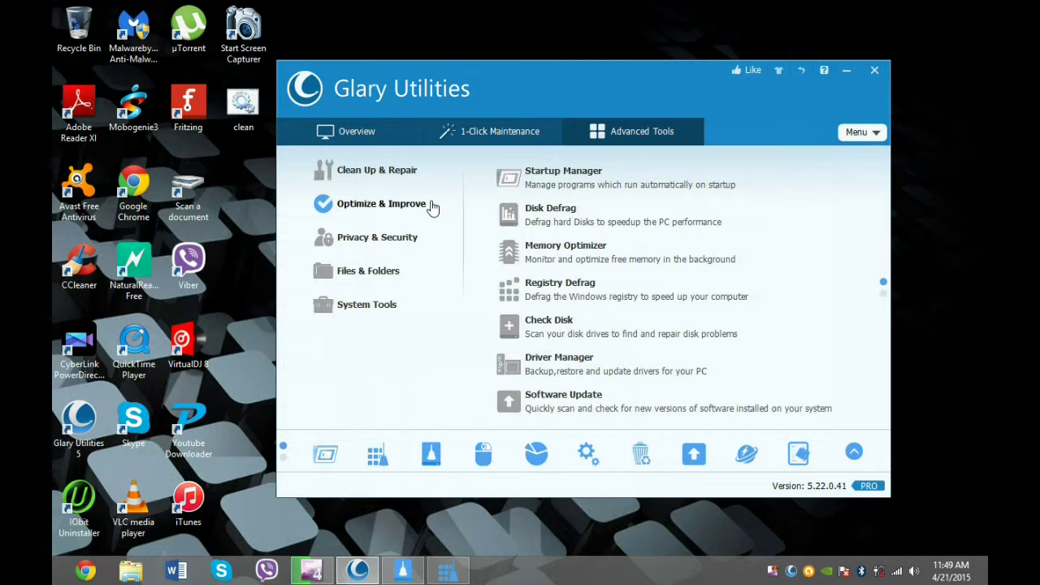
{"action": "left_click", "coordinate": [554, 210]}
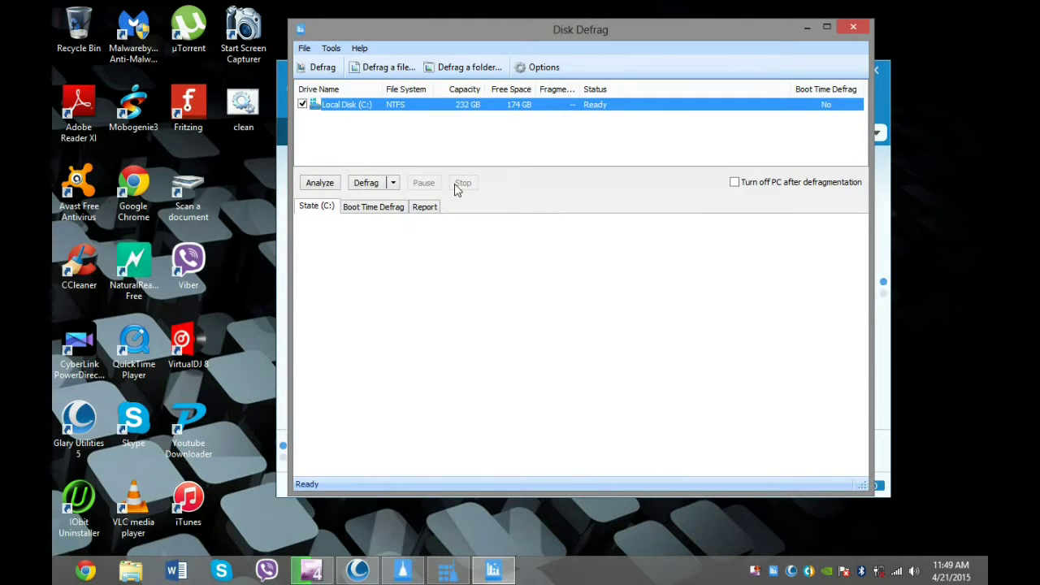
{"action": "left_click", "coordinate": [320, 183]}
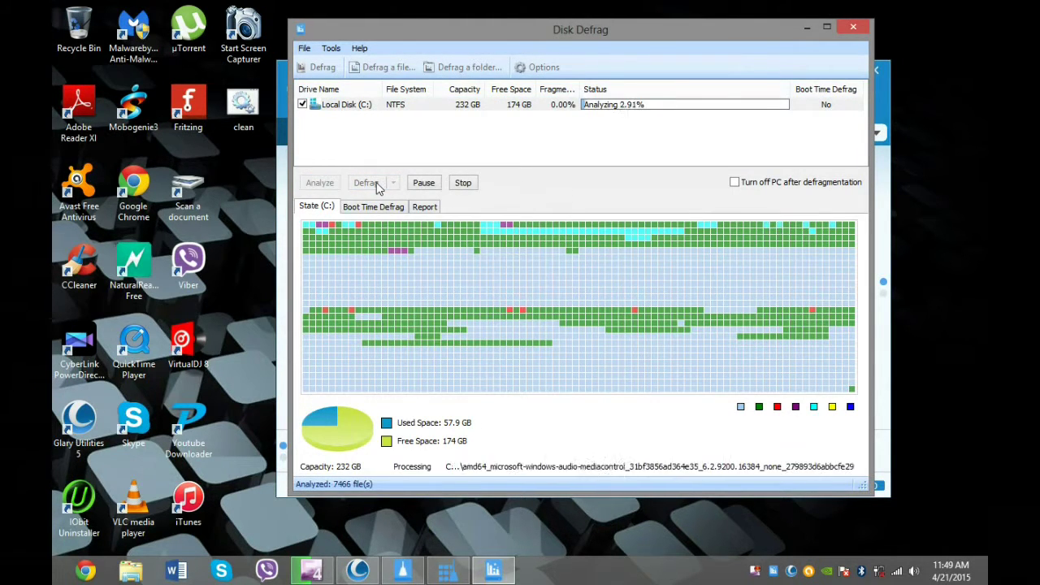
{"action": "left_click", "coordinate": [884, 163]}
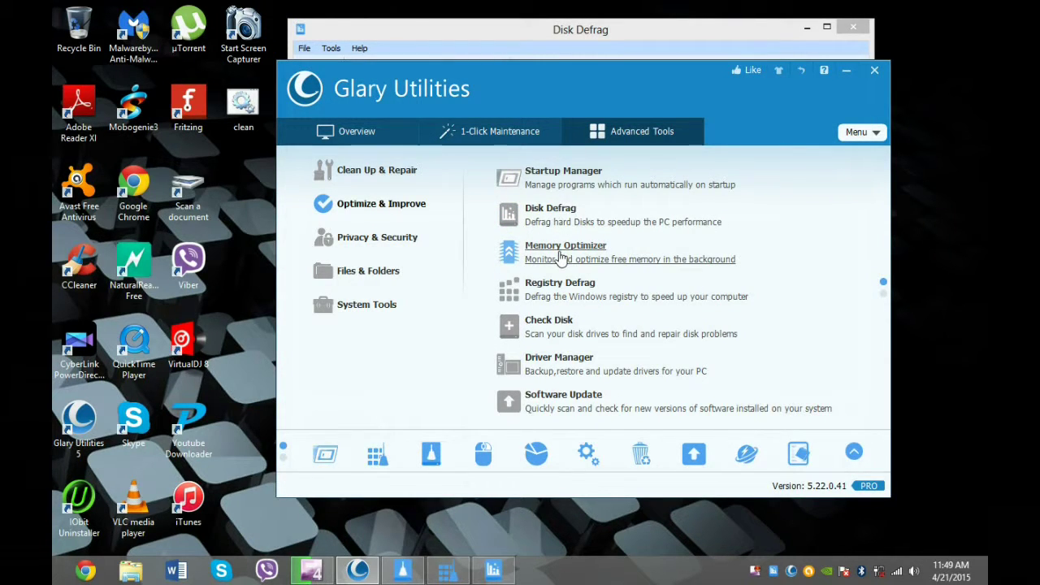
Step: Open Memory Optimizer, start optimizing with a memory amount of 3994M and minimise its window
{"action": "left_click", "coordinate": [602, 228]}
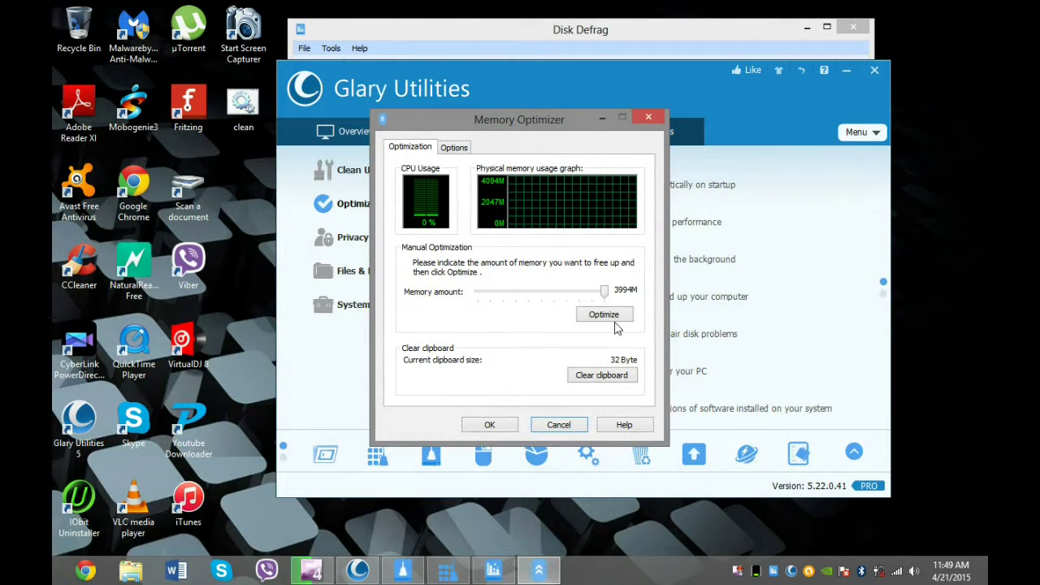
{"action": "left_click", "coordinate": [609, 317]}
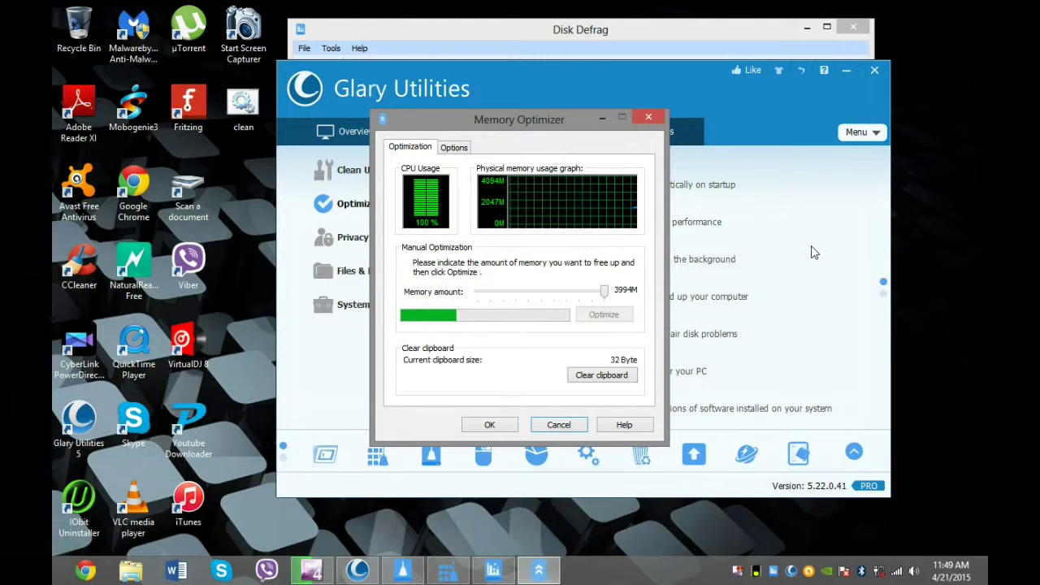
{"action": "left_click", "coordinate": [602, 118]}
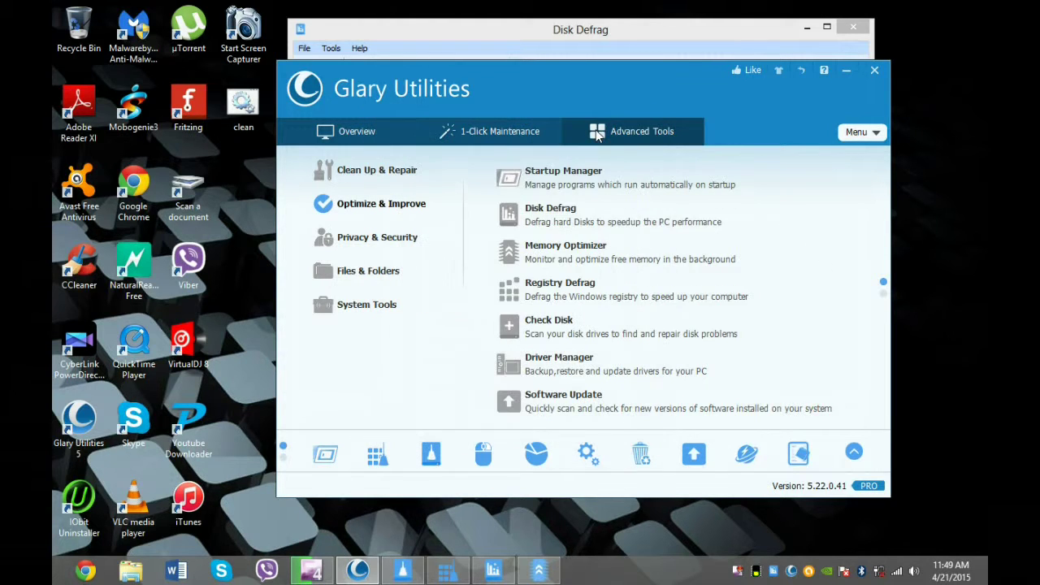
Step: Open the Check Disk tool for Local Disk (C:) and cancel it without starting a check
{"action": "left_click", "coordinate": [548, 320]}
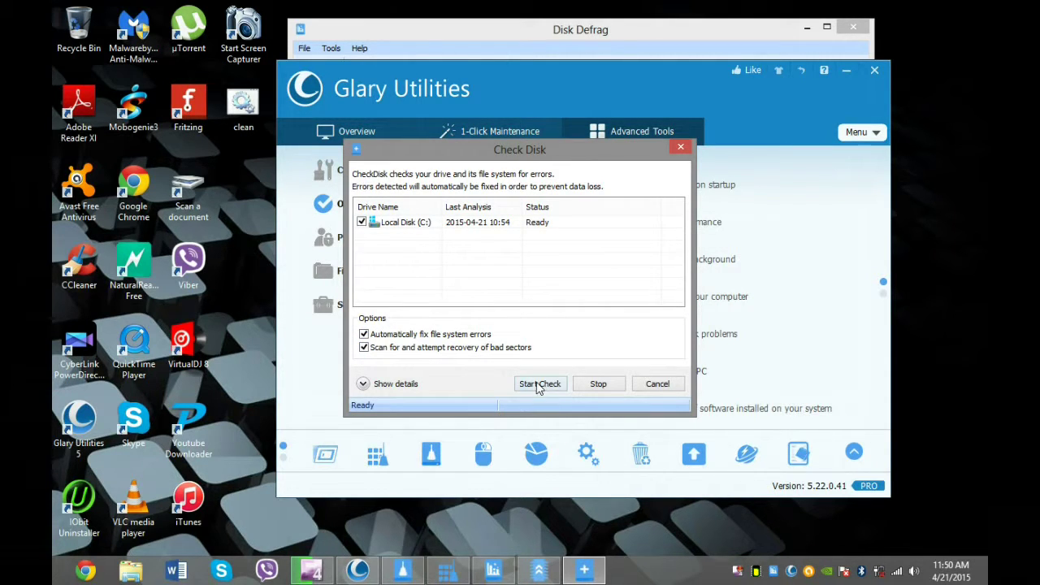
{"action": "left_click", "coordinate": [654, 384]}
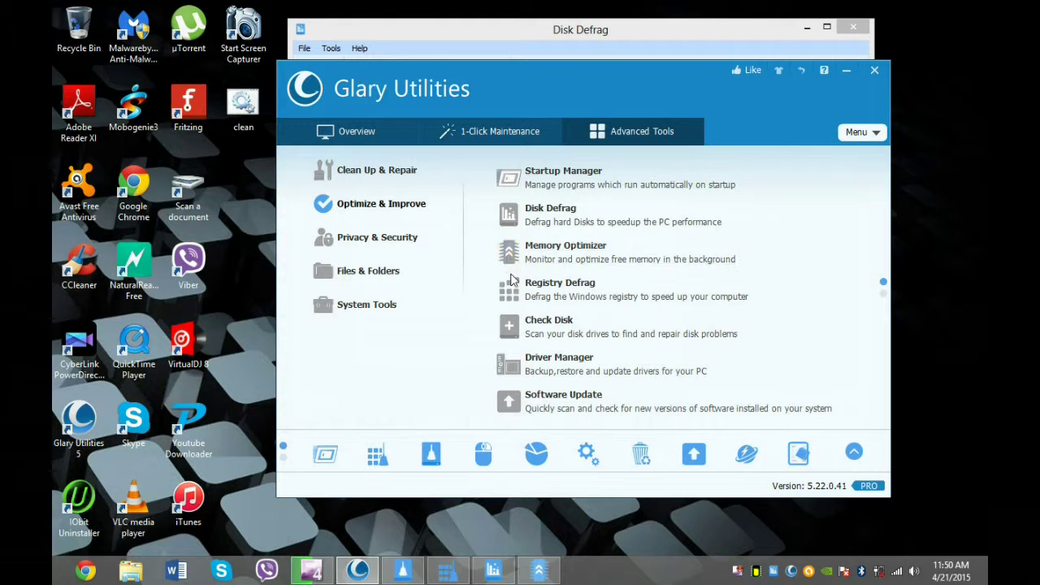
Step: Open Registry Defrag, proceed to its pre-analysis notice and cancel the wizard without analyzing the registry
{"action": "left_click", "coordinate": [561, 286]}
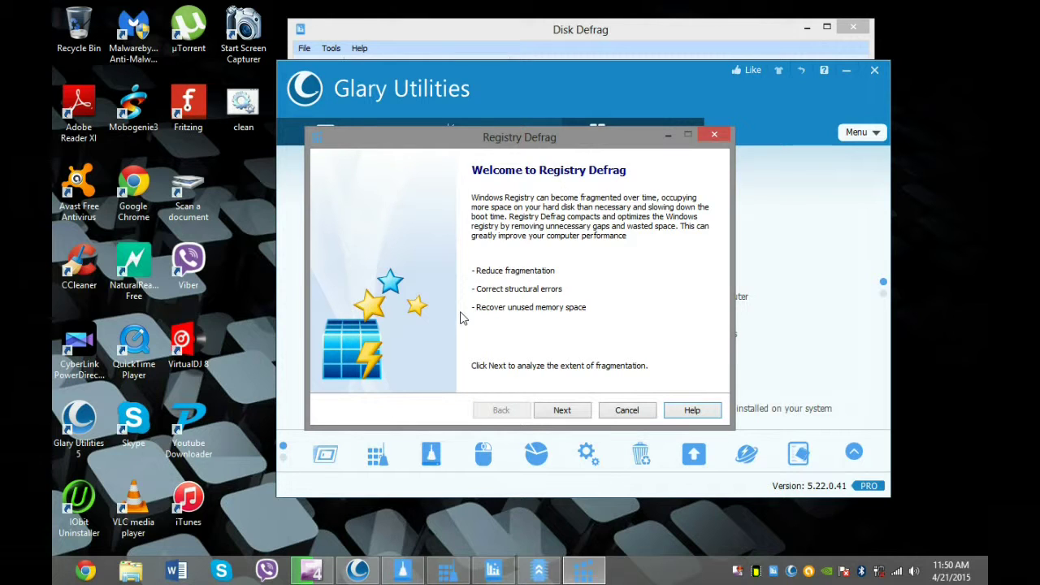
{"action": "left_click", "coordinate": [562, 410]}
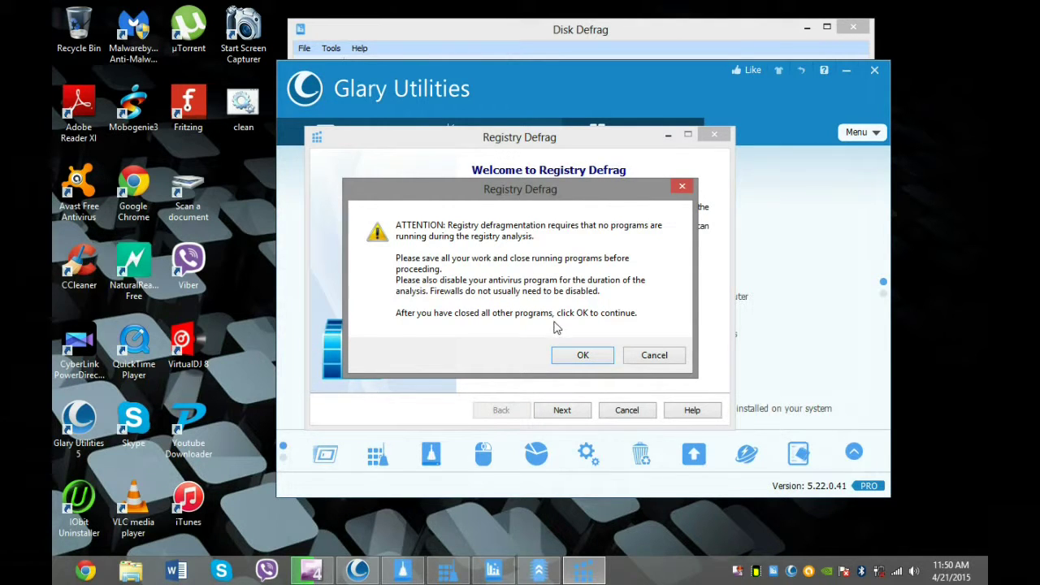
{"action": "left_click", "coordinate": [635, 359]}
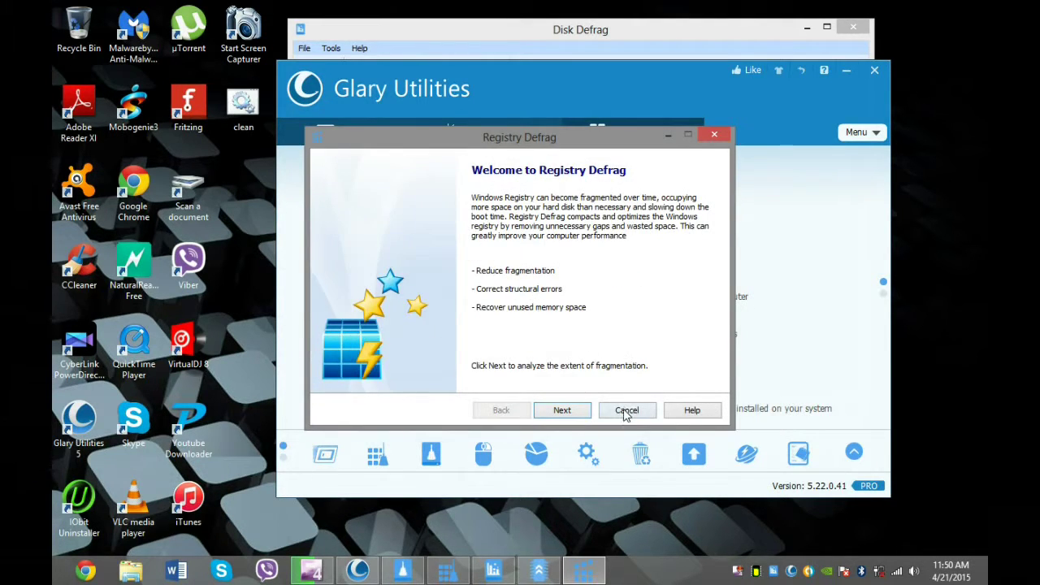
{"action": "left_click", "coordinate": [627, 410]}
Step: Launch Tracks Eraser from the Privacy & Security tools, check the 1-Click Maintenance progress and minimise the main window
{"action": "left_click", "coordinate": [370, 238]}
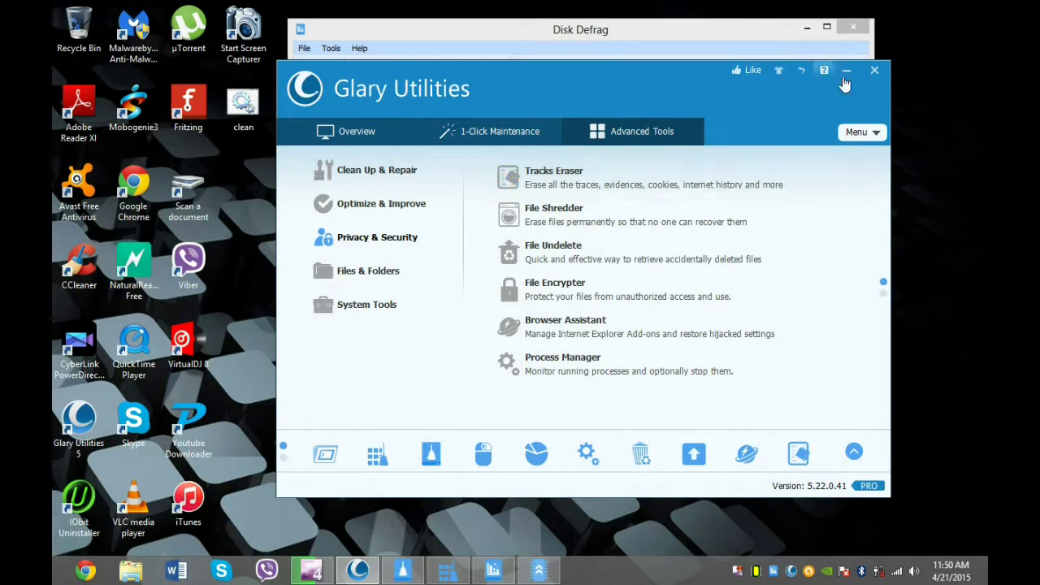
{"action": "left_click", "coordinate": [492, 140]}
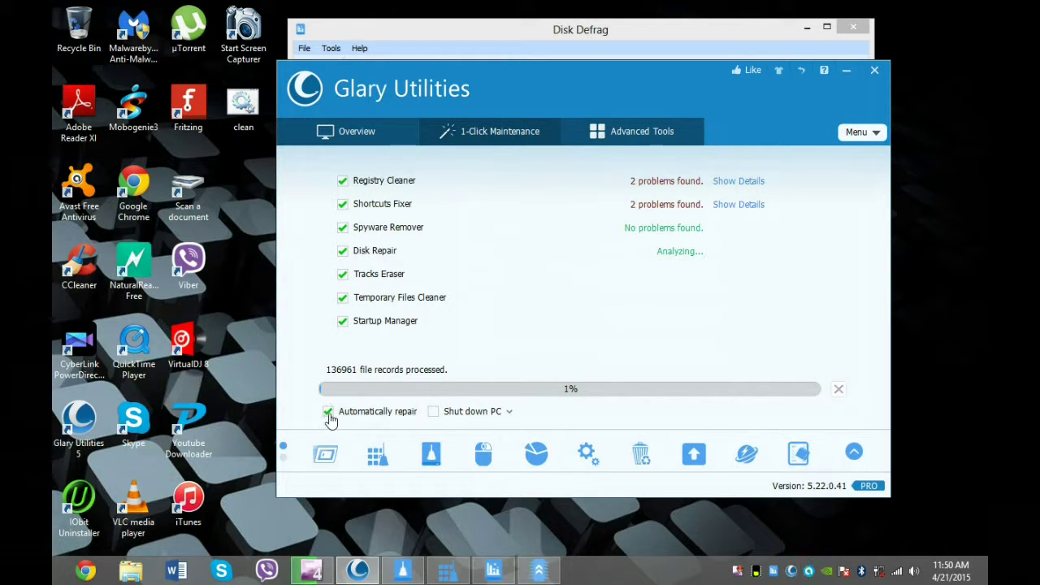
{"action": "left_click", "coordinate": [851, 70]}
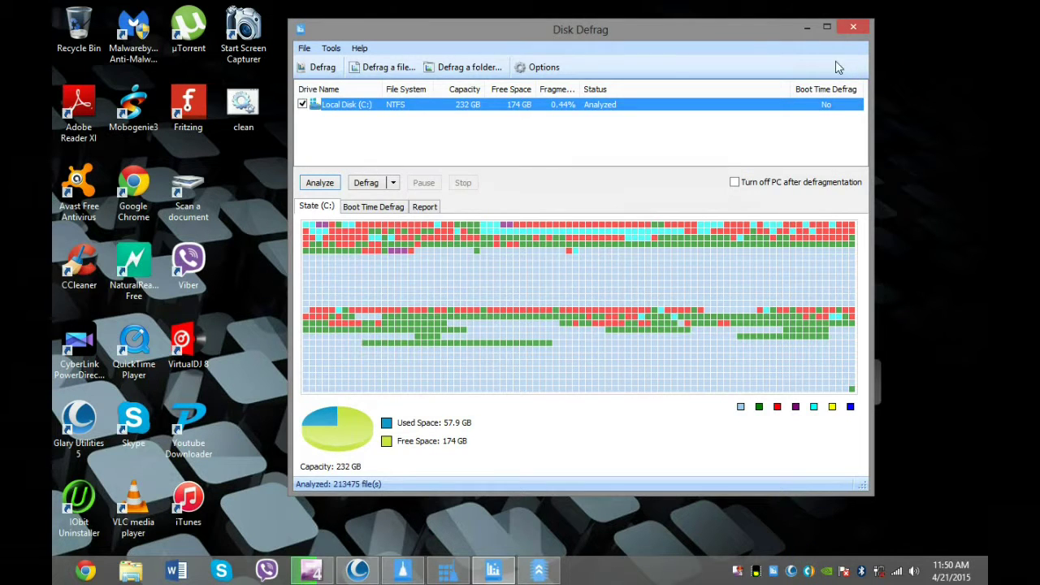
Step: Close the Disk Defrag window and refresh the desktop
{"action": "left_click", "coordinate": [854, 28]}
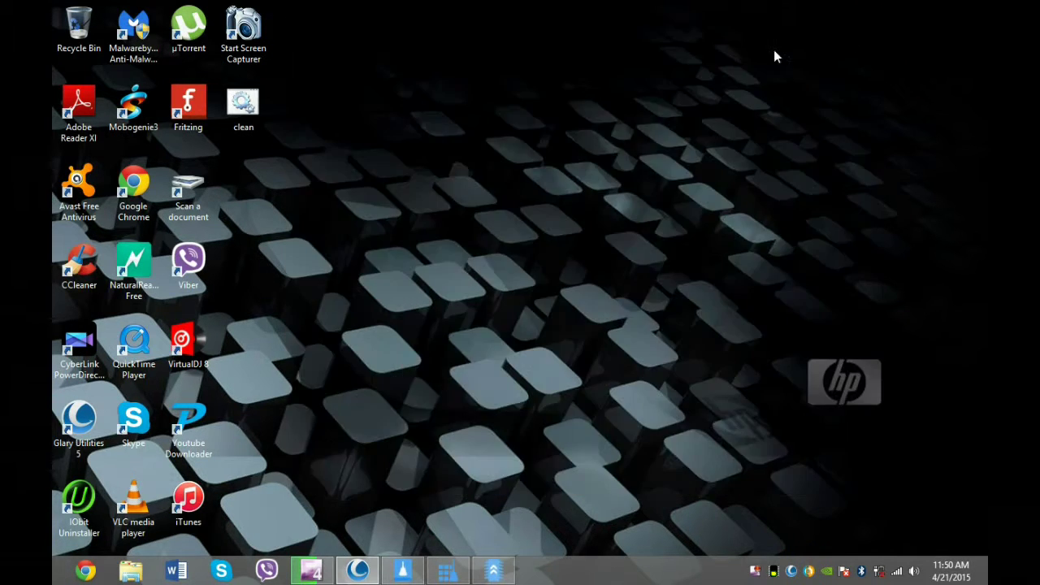
{"action": "right_click", "coordinate": [736, 60]}
{"action": "left_click", "coordinate": [749, 100]}
Step: Restore the minimised Memory Optimizer and close it by accepting its settings
{"action": "mouse_move", "coordinate": [493, 571]}
{"action": "left_click", "coordinate": [494, 488]}
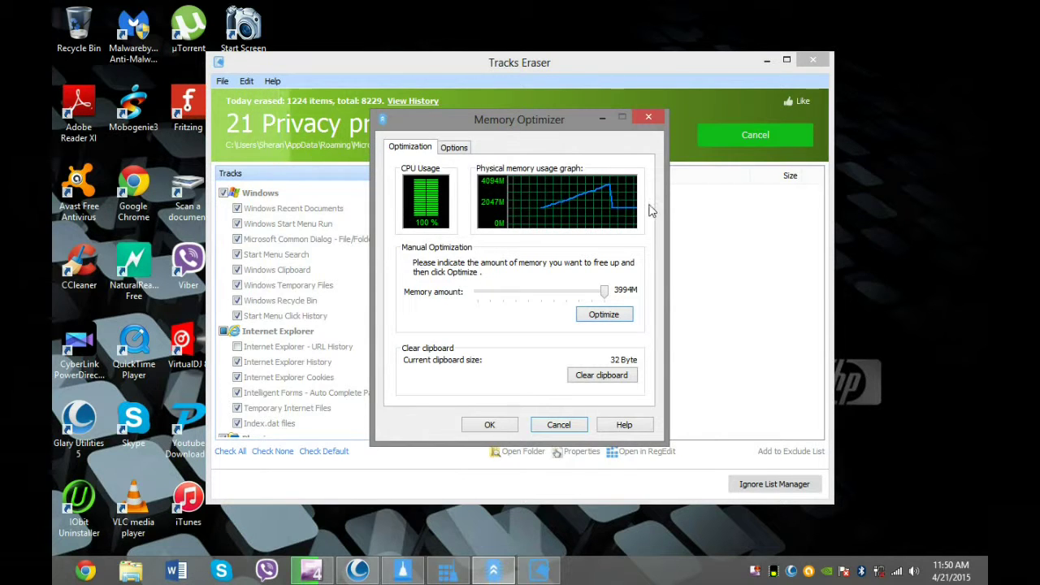
{"action": "left_click", "coordinate": [490, 425]}
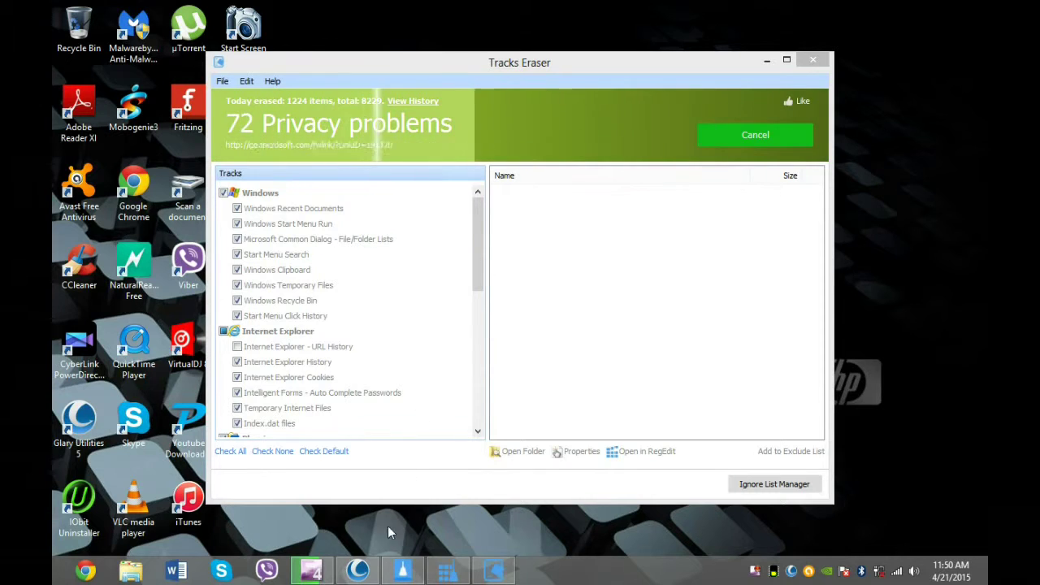
Step: Erase all the checked tracks found by the Tracks Eraser scan and confirm the erasure
{"action": "mouse_move", "coordinate": [372, 571]}
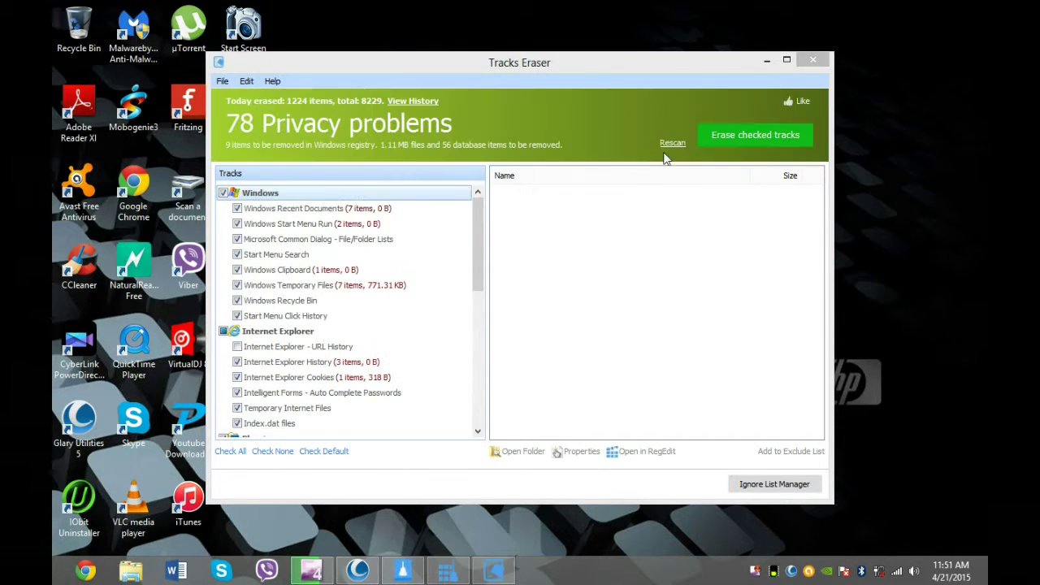
{"action": "left_click", "coordinate": [729, 140]}
{"action": "left_click", "coordinate": [553, 334]}
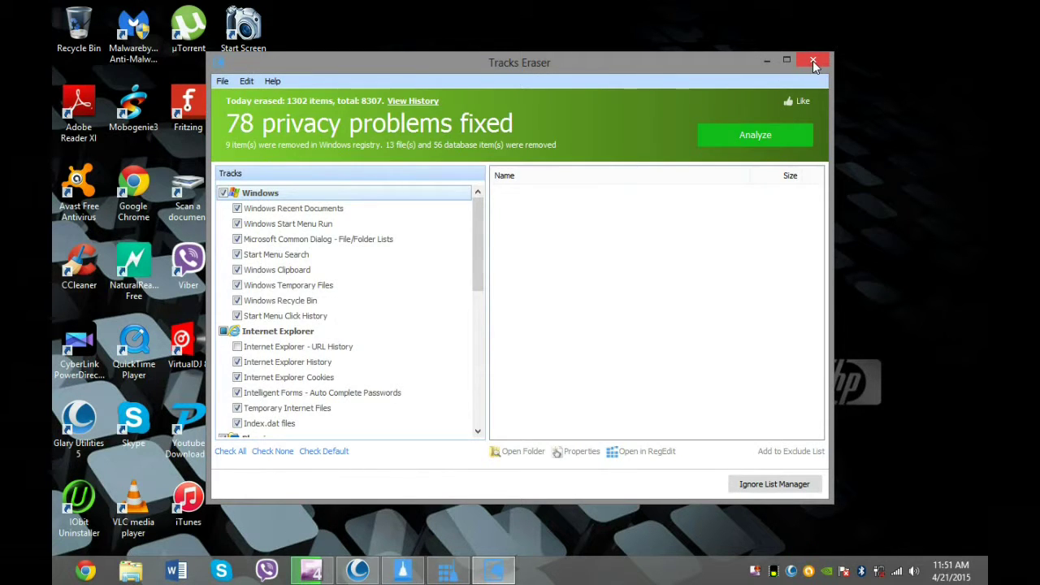
Step: Close the Tracks Eraser and Disk CleanUp windows, refreshing the desktop in between
{"action": "left_click", "coordinate": [813, 61]}
{"action": "right_click", "coordinate": [649, 121]}
{"action": "left_click", "coordinate": [660, 133]}
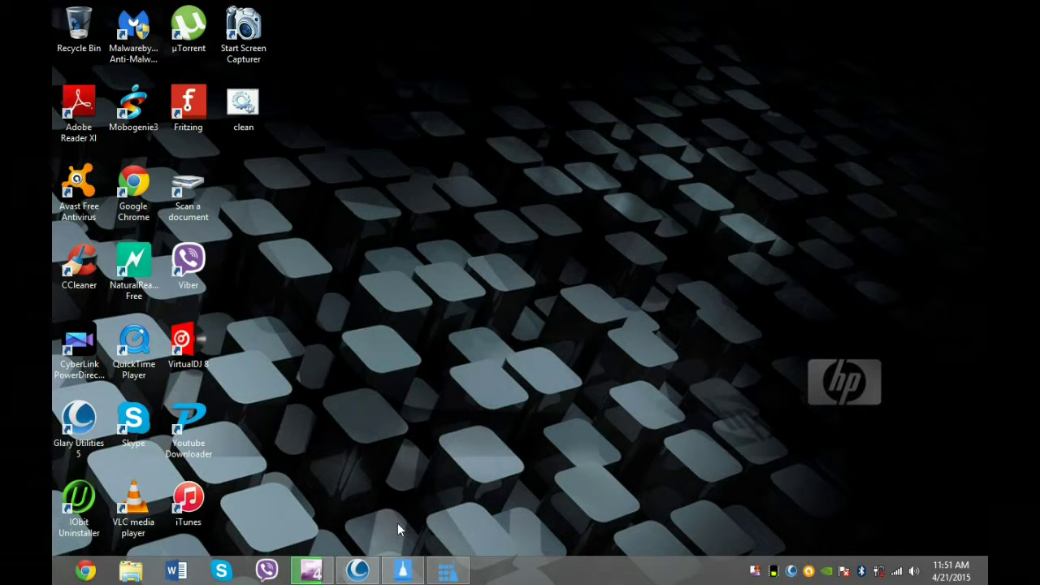
{"action": "left_click", "coordinate": [402, 571]}
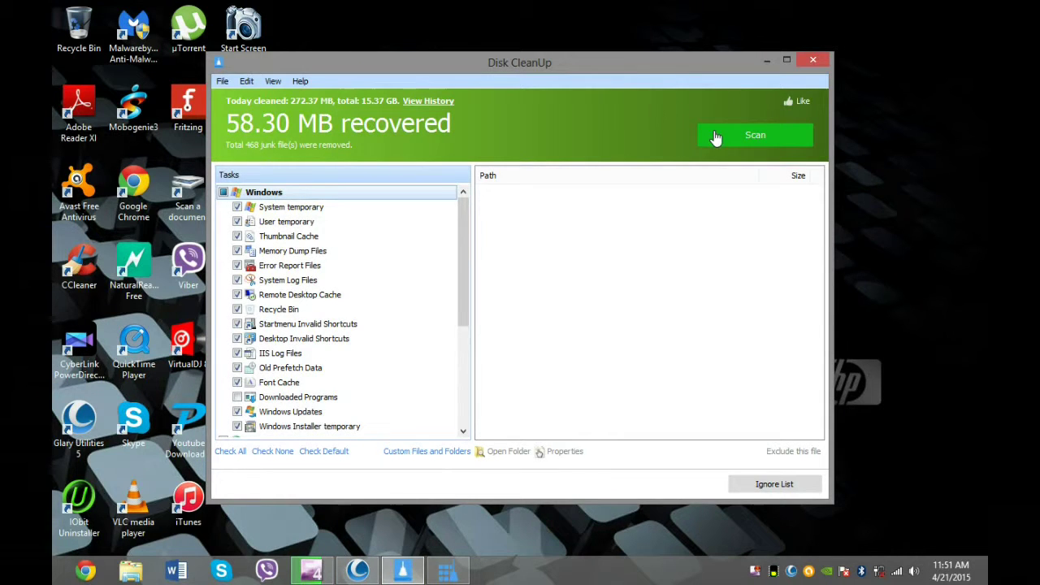
{"action": "left_click", "coordinate": [813, 60]}
Step: Repair the problems found by the Registry Repair scan, close its window and refresh the desktop
{"action": "mouse_move", "coordinate": [402, 570]}
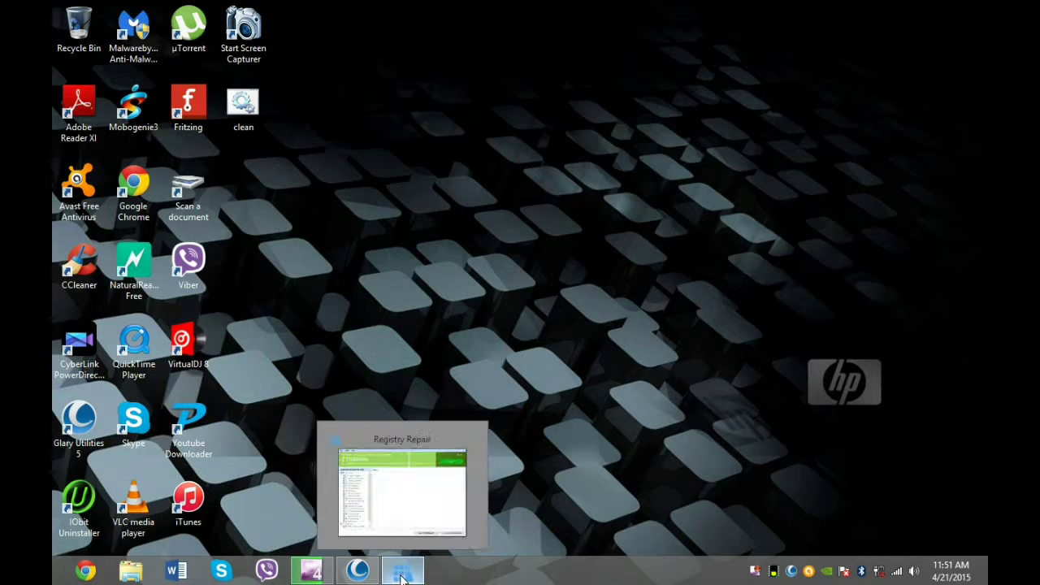
{"action": "left_click", "coordinate": [431, 448]}
{"action": "left_click", "coordinate": [726, 136]}
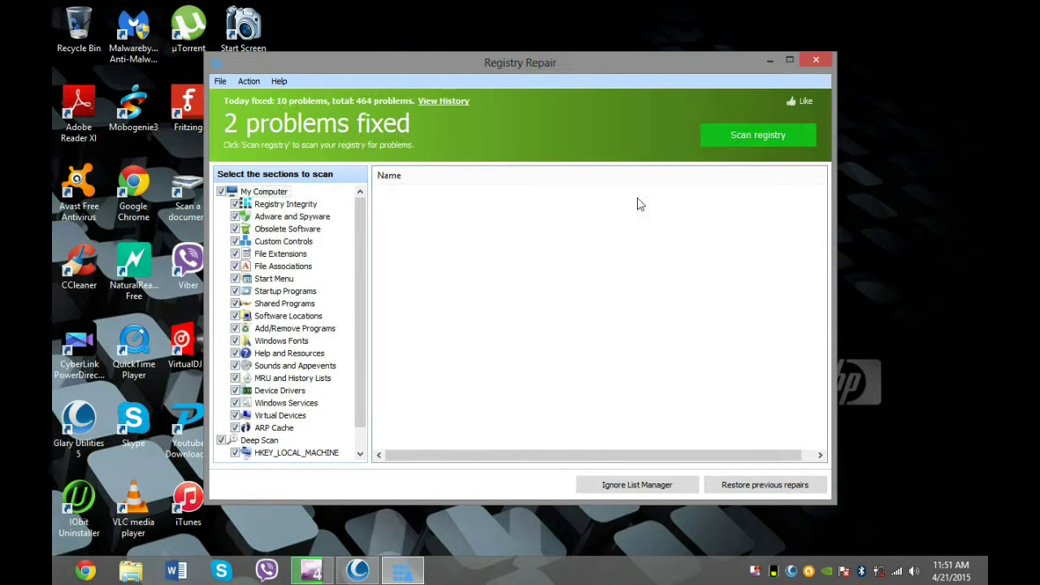
{"action": "left_click", "coordinate": [816, 61]}
{"action": "right_click", "coordinate": [705, 67]}
{"action": "left_click", "coordinate": [723, 106]}
Step: Restore the main Glary Utilities window and review the 1-Click Maintenance results and the Overview page
{"action": "left_click", "coordinate": [361, 571]}
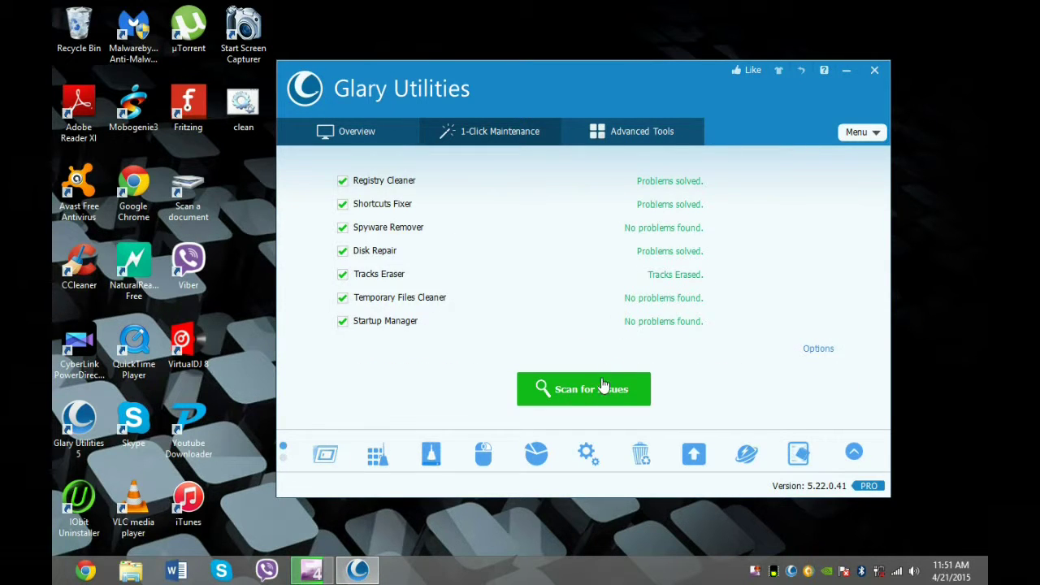
{"action": "left_click", "coordinate": [383, 131]}
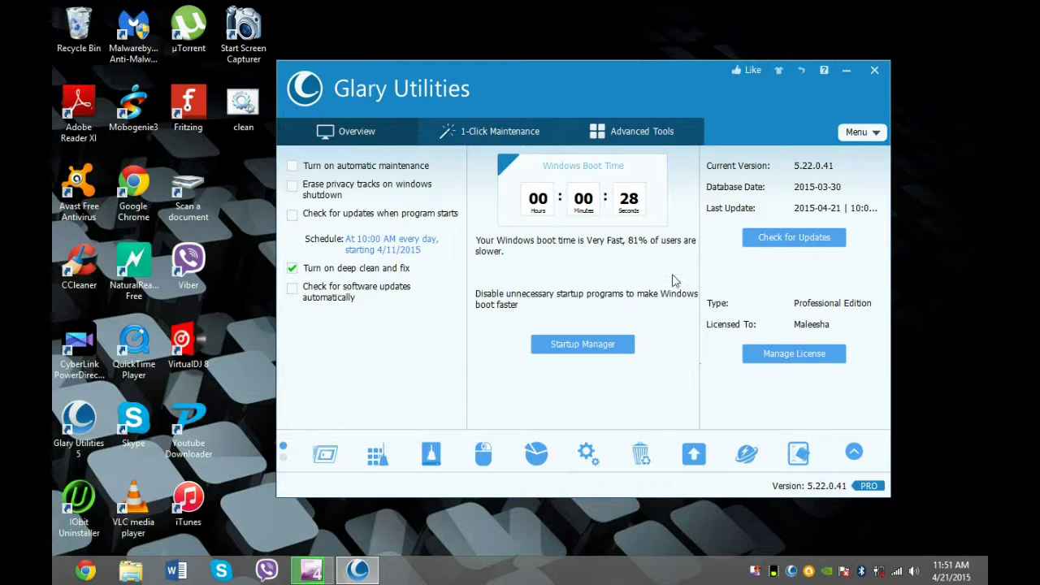
{"action": "left_click_drag", "start_coordinate": [439, 91], "coordinate": [480, 98]}
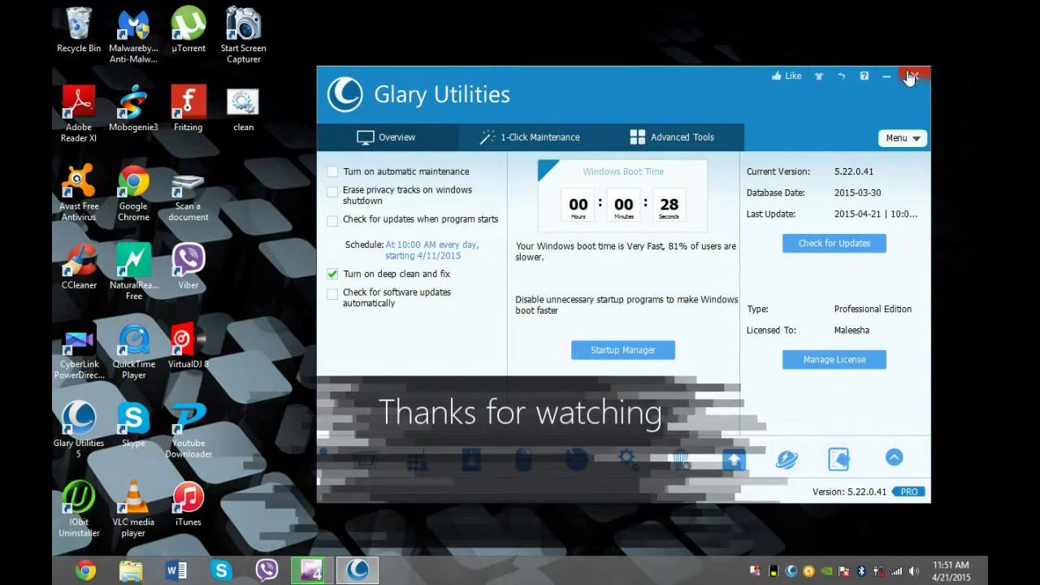
Step: Close Glary Utilities and refresh the desktop
{"action": "left_click", "coordinate": [914, 75]}
{"action": "right_click", "coordinate": [626, 111]}
{"action": "left_click", "coordinate": [659, 152]}
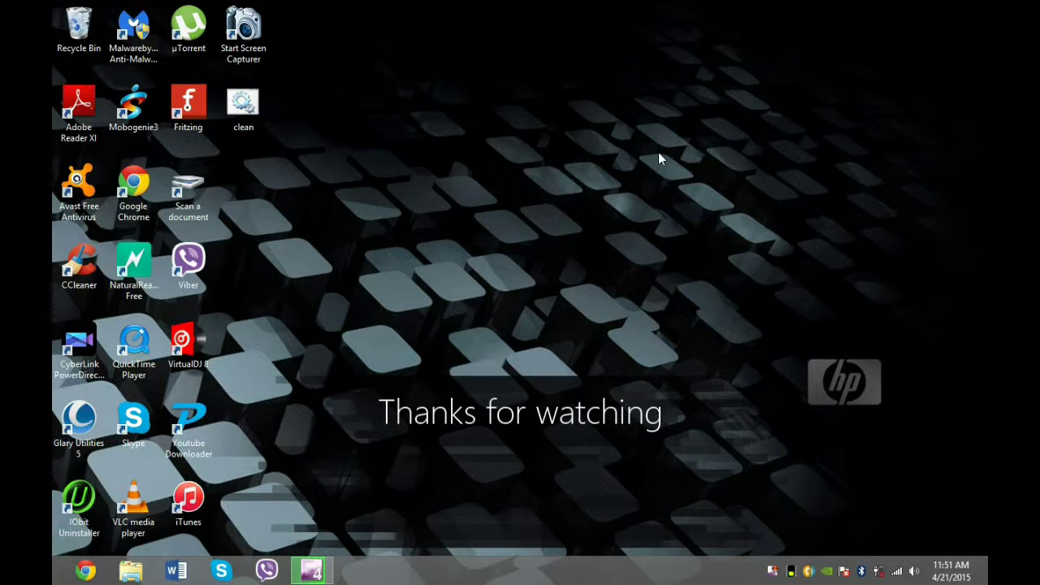